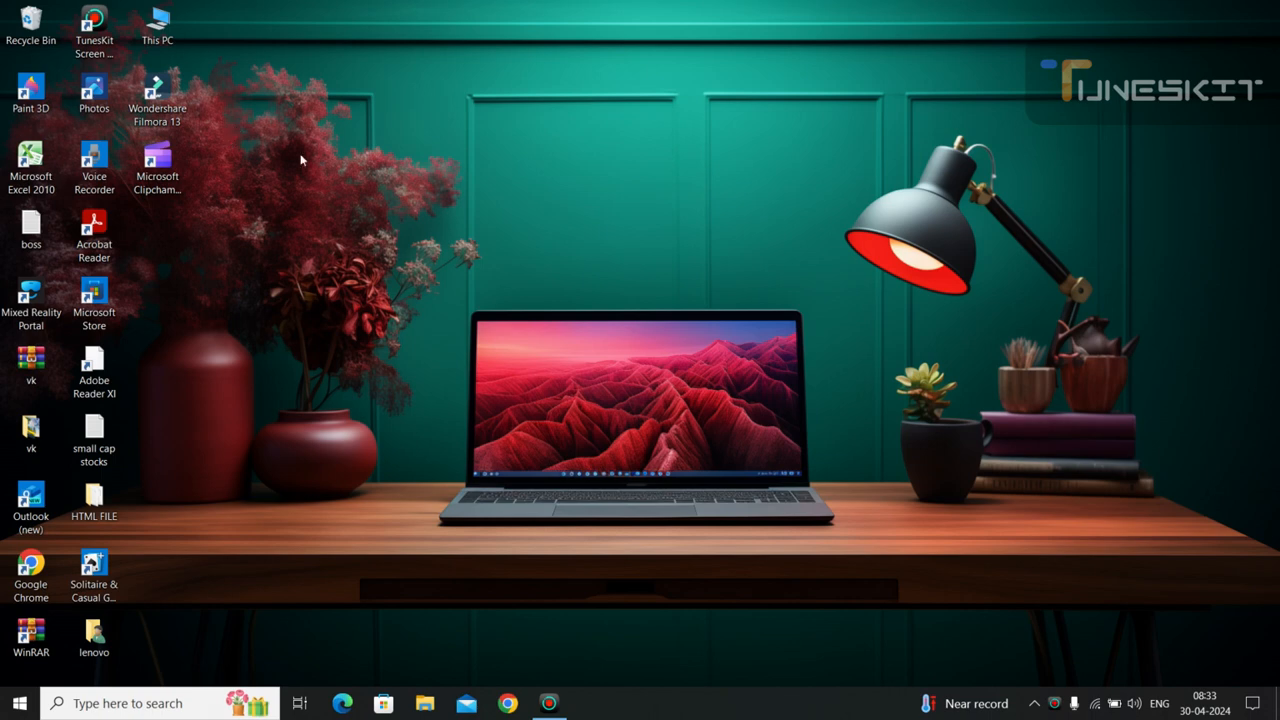
Switch to Google Chrome and open it with the last profile in the profile list
{"action": "left_click_drag", "start_coordinate": [348, 227], "coordinate": [891, 598]}
{"action": "left_click", "coordinate": [508, 703]}
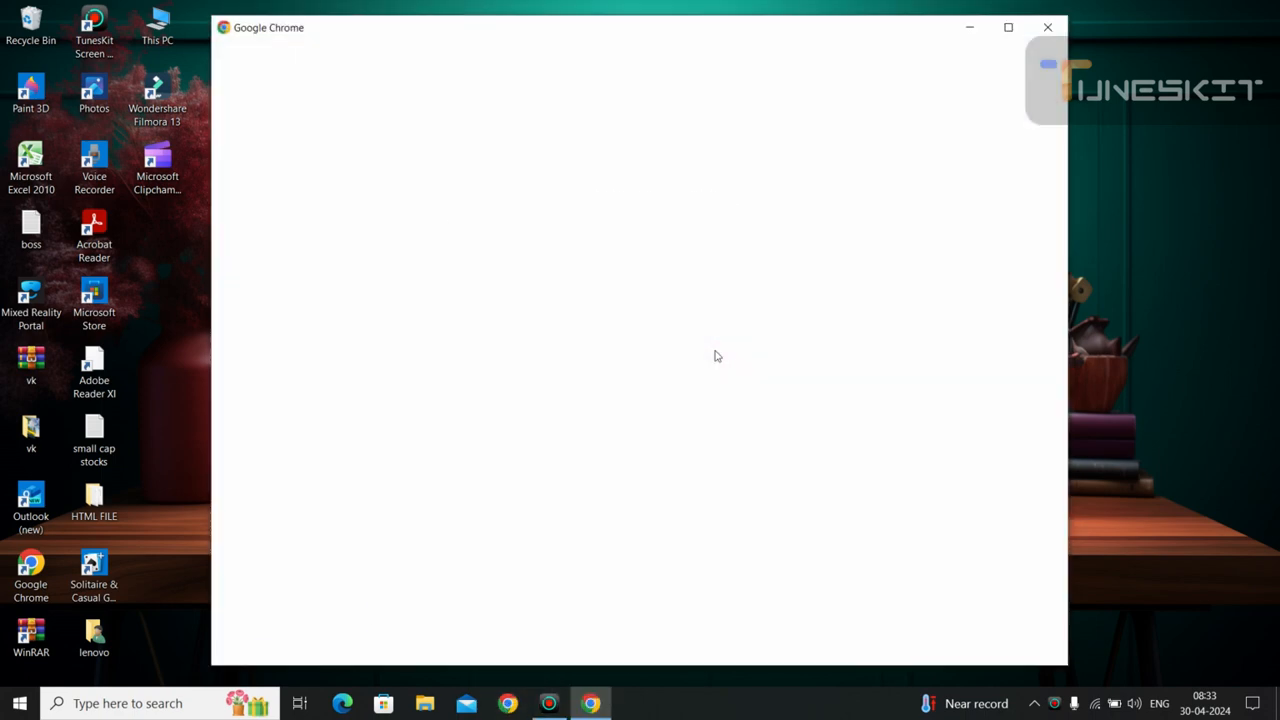
{"action": "scroll", "coordinate": [605, 488], "scroll_direction": "down", "scroll_amount": 3}
{"action": "left_click", "coordinate": [572, 498]}
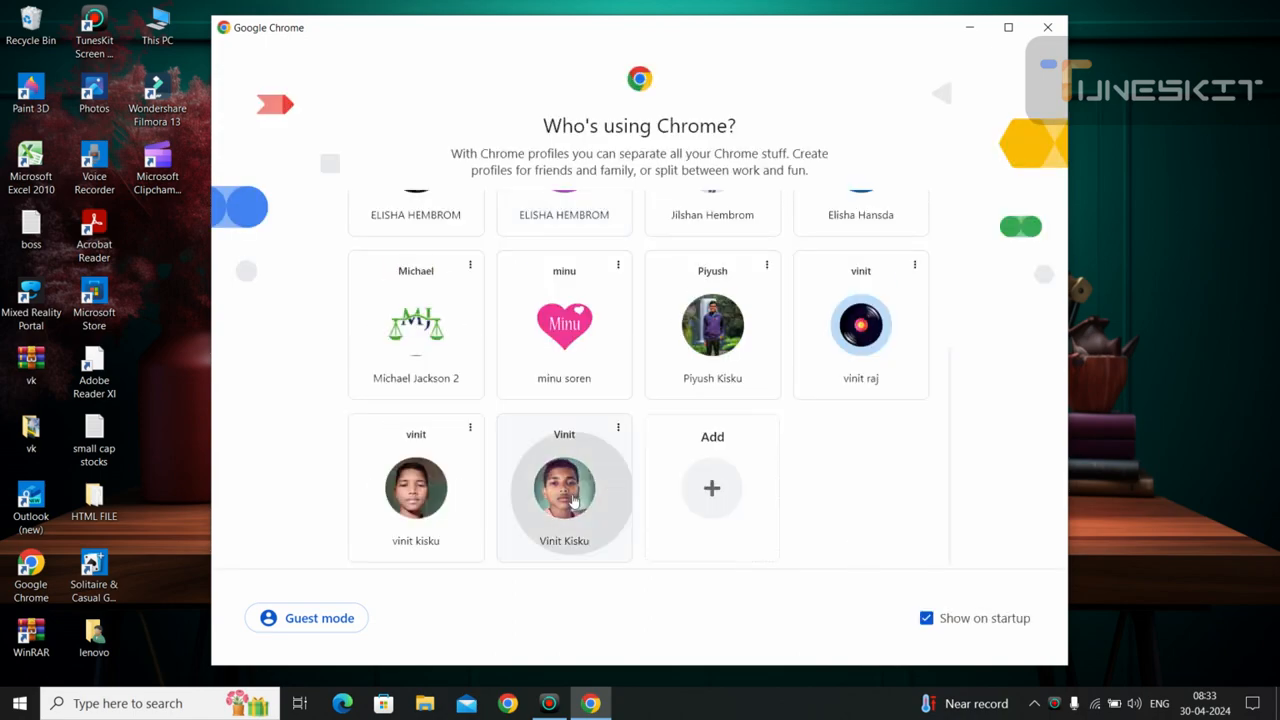
Search Google for "wallpaper for laptop hd" and show the image results
{"action": "type", "text": "w"}
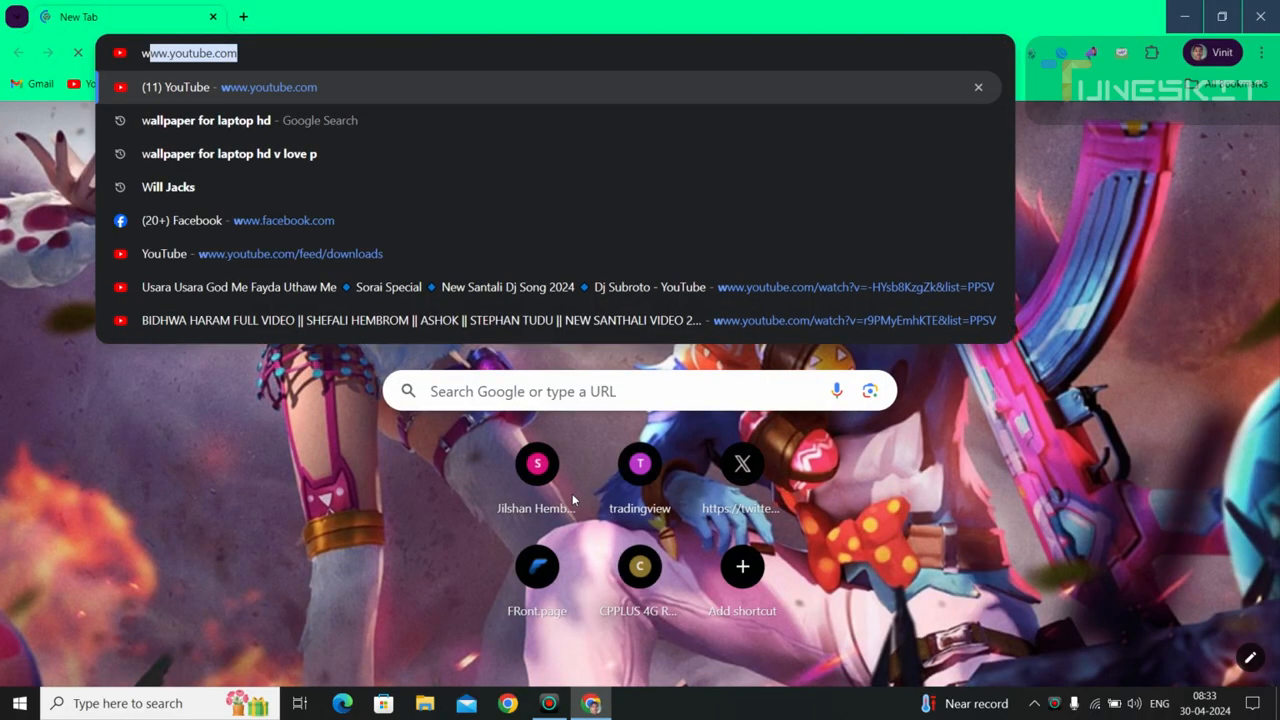
{"action": "type", "text": "a"}
{"action": "key", "text": "Return"}
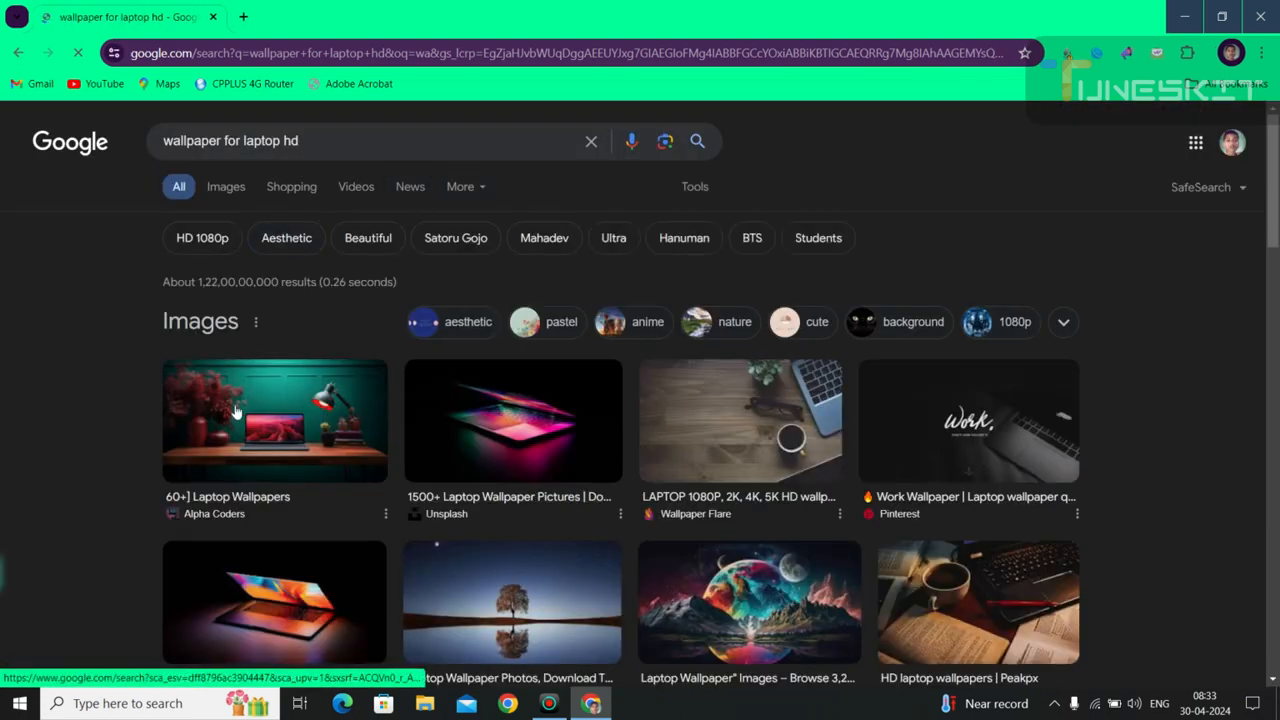
{"action": "left_click", "coordinate": [230, 188]}
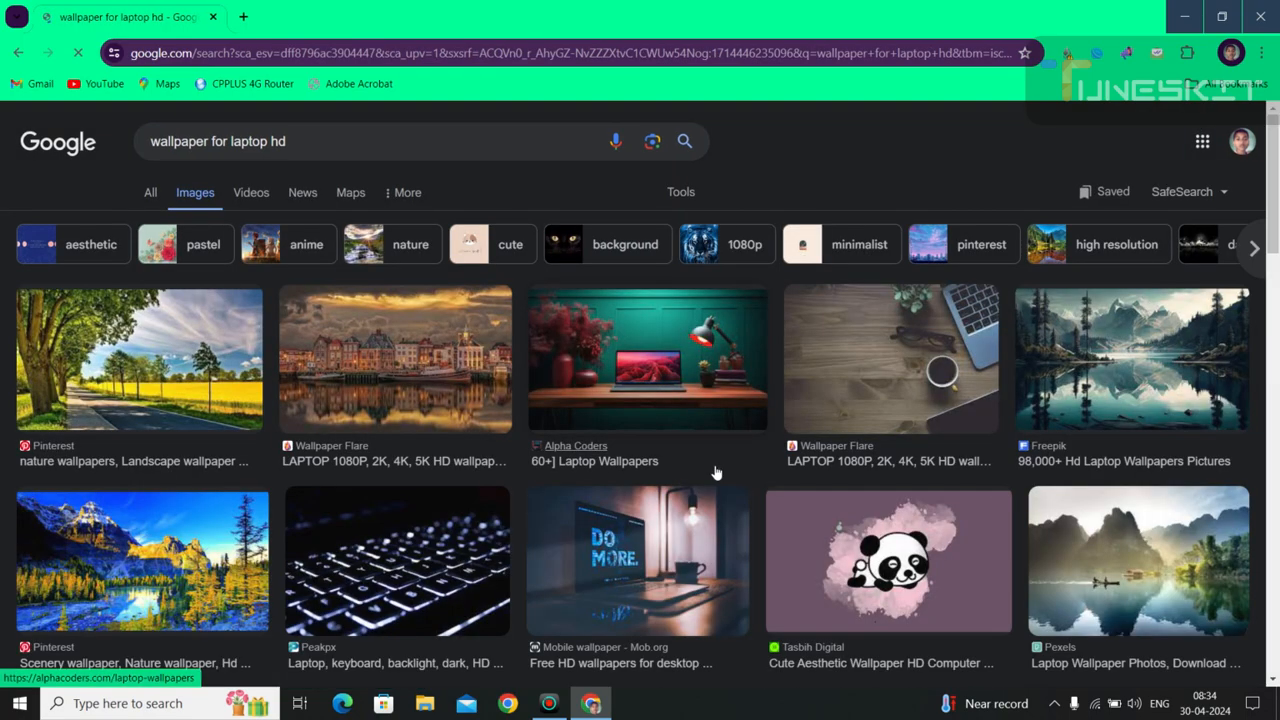
Browse the wallpaper images and open the preview of the blue and pink wave picture from Adobe Stock
{"action": "scroll", "coordinate": [716, 472], "scroll_direction": "down", "scroll_amount": 5}
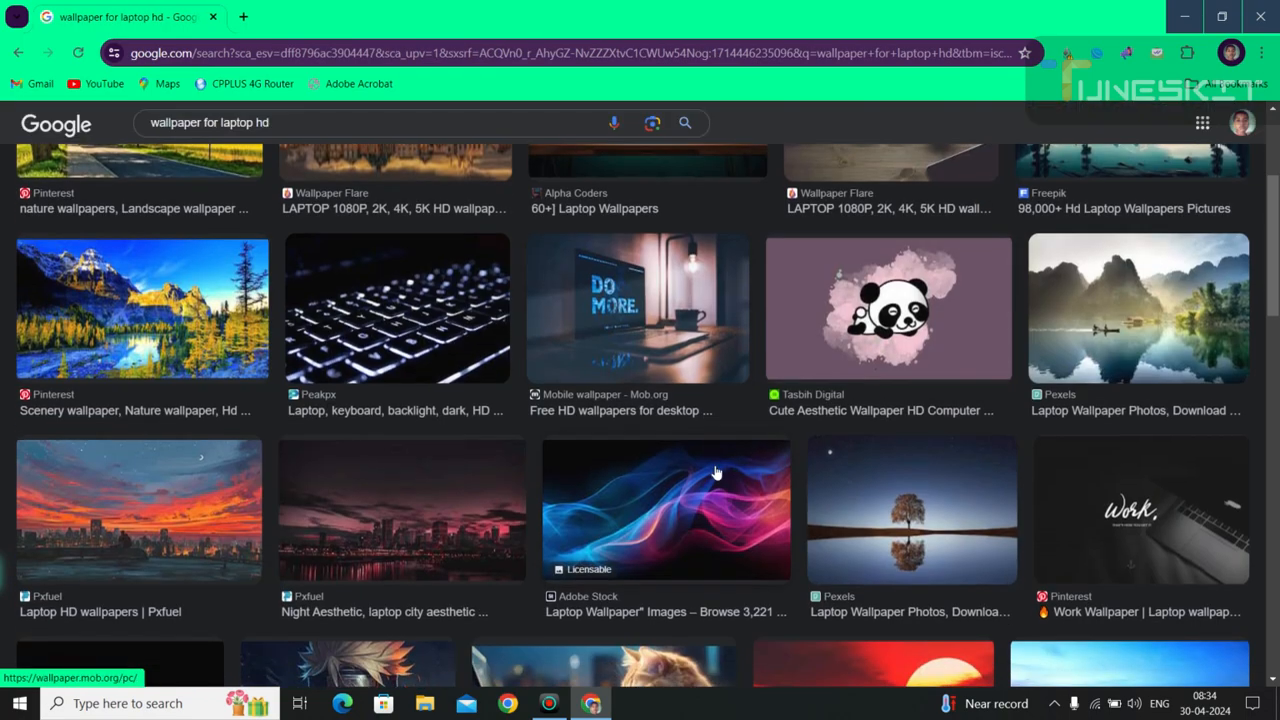
{"action": "scroll", "coordinate": [714, 464], "scroll_direction": "down", "scroll_amount": 2}
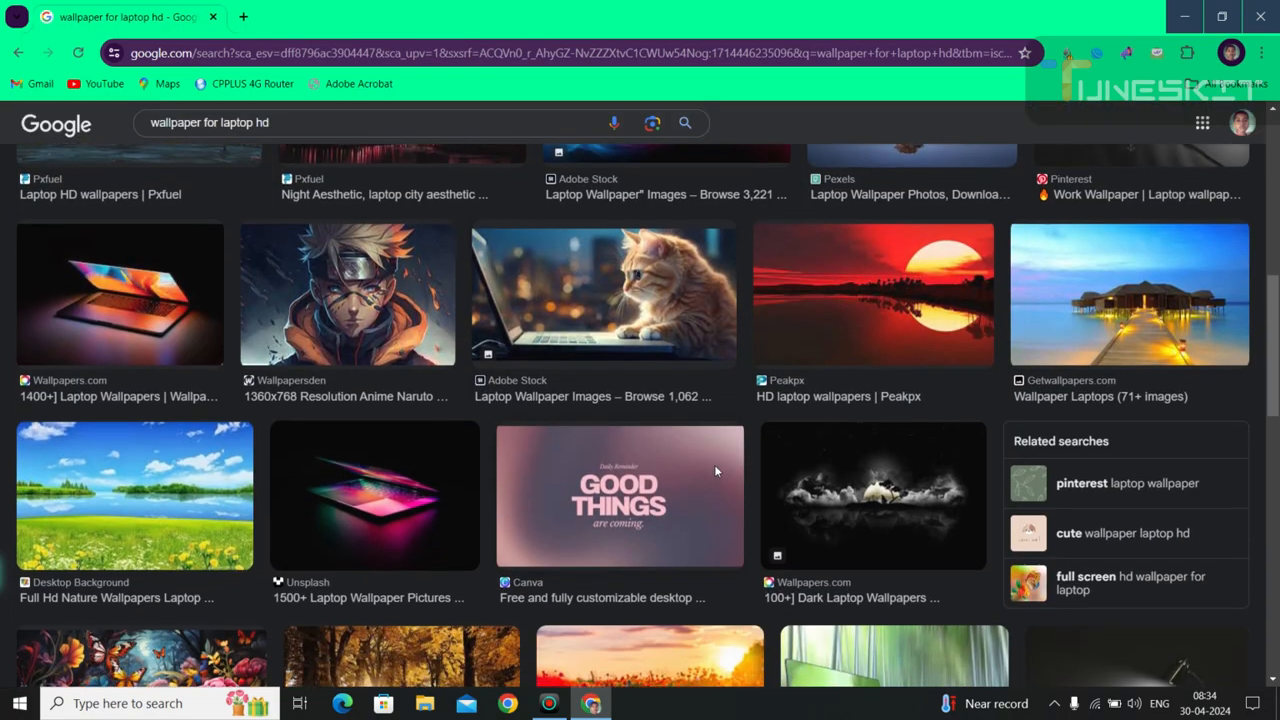
{"action": "scroll", "coordinate": [714, 464], "scroll_direction": "up", "scroll_amount": 4}
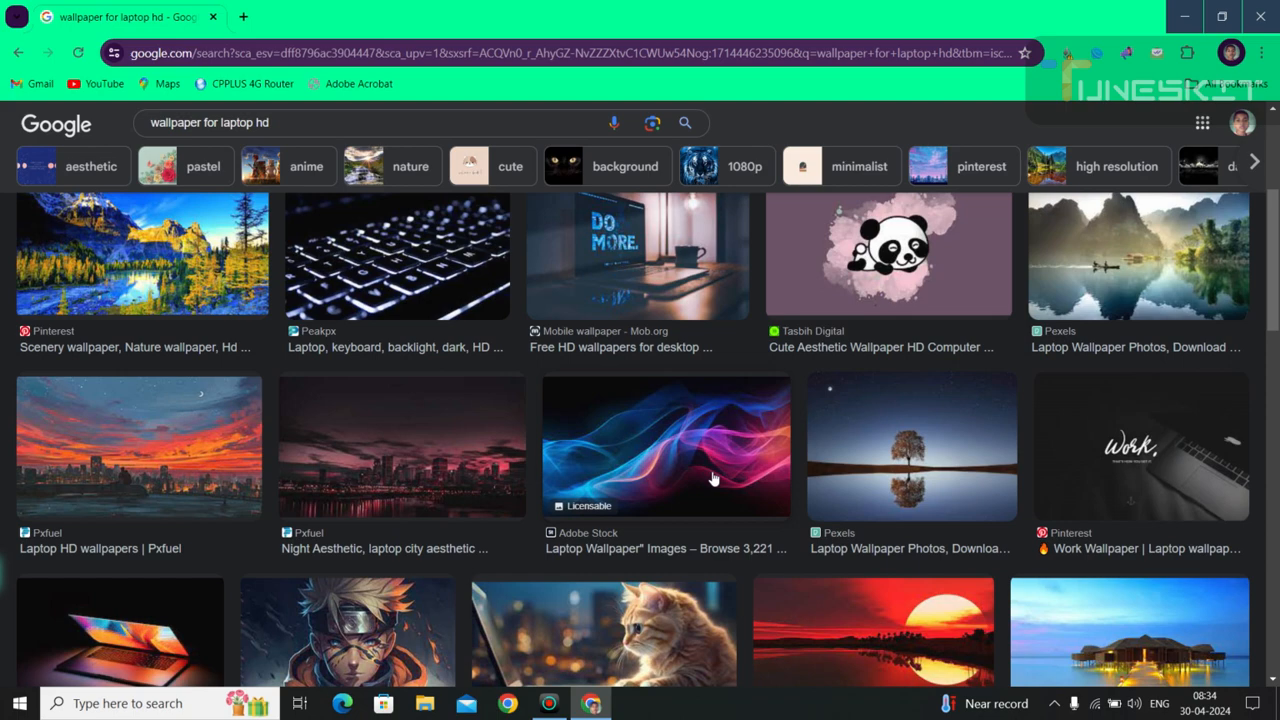
{"action": "left_click", "coordinate": [712, 479]}
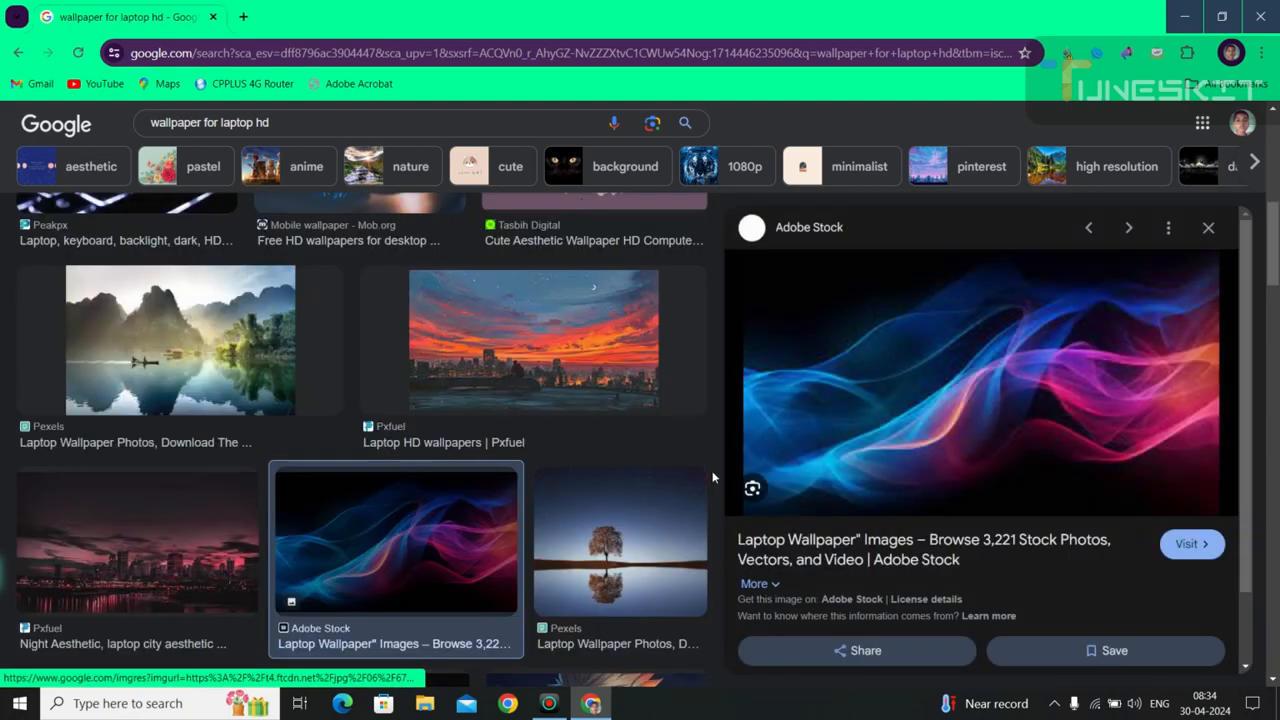
{"action": "scroll", "coordinate": [979, 411], "scroll_direction": "down", "scroll_amount": 4}
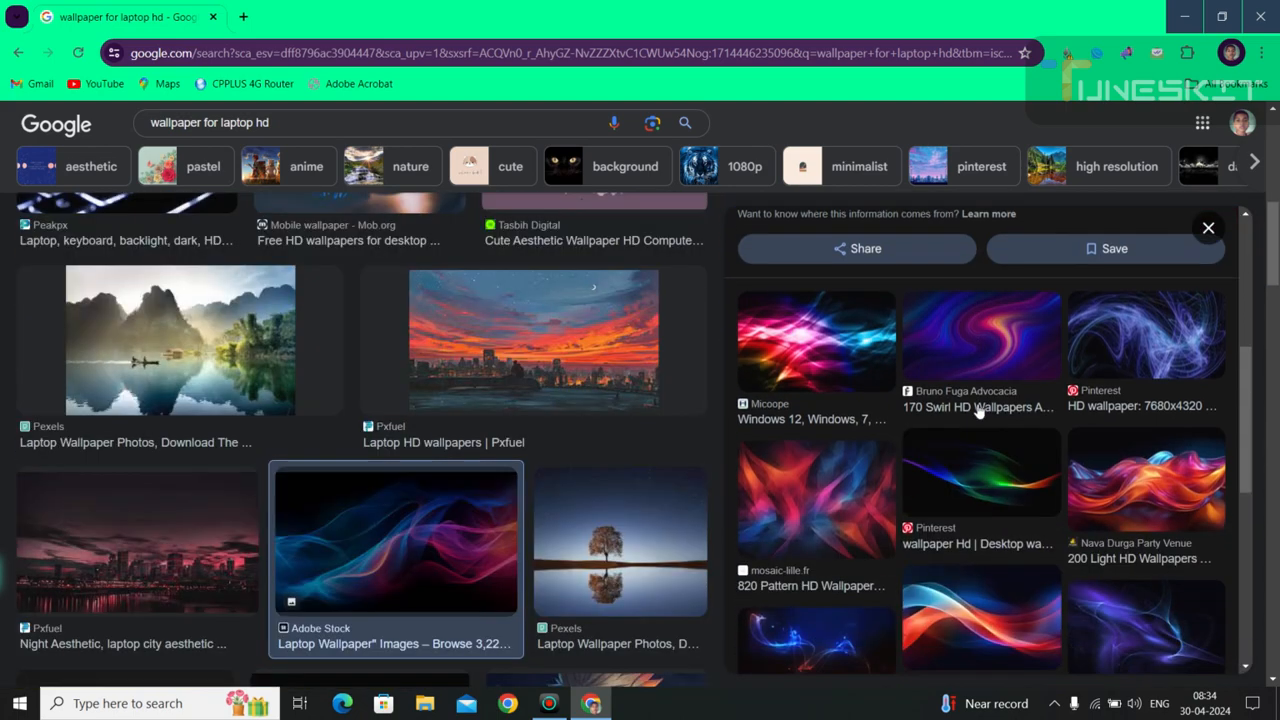
{"action": "scroll", "coordinate": [979, 411], "scroll_direction": "up", "scroll_amount": 5}
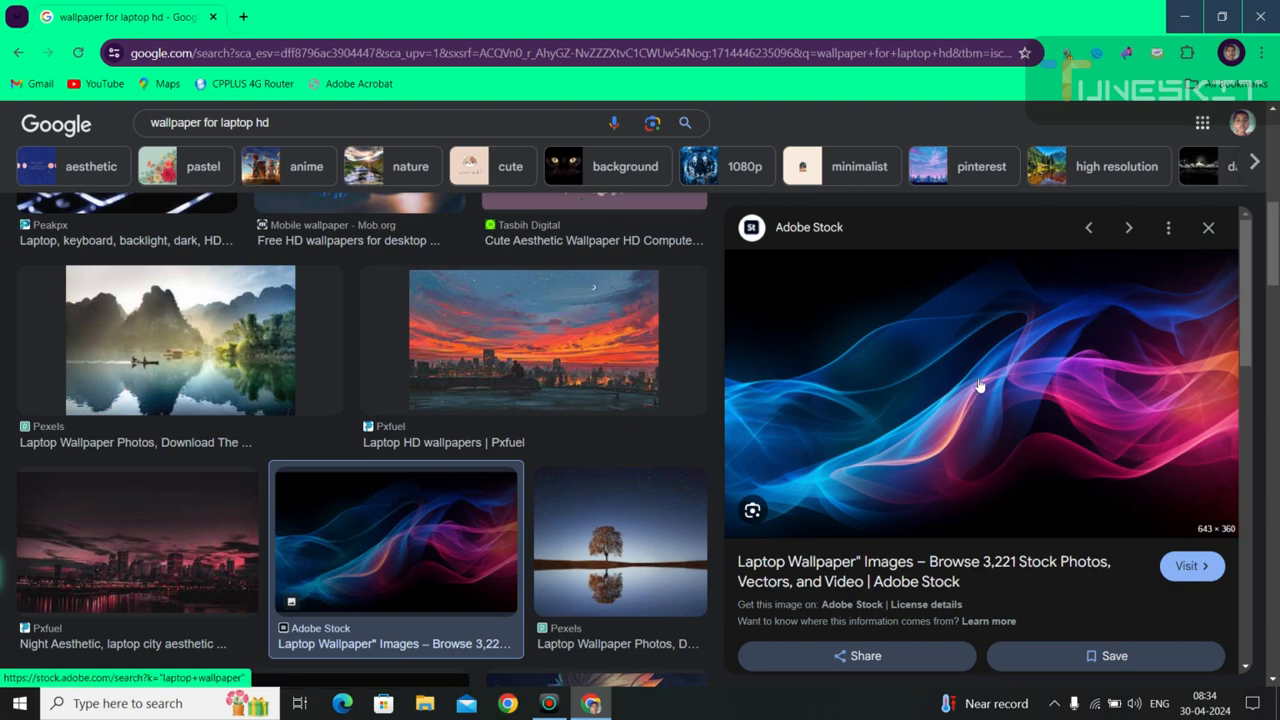
{"action": "right_click", "coordinate": [980, 386]}
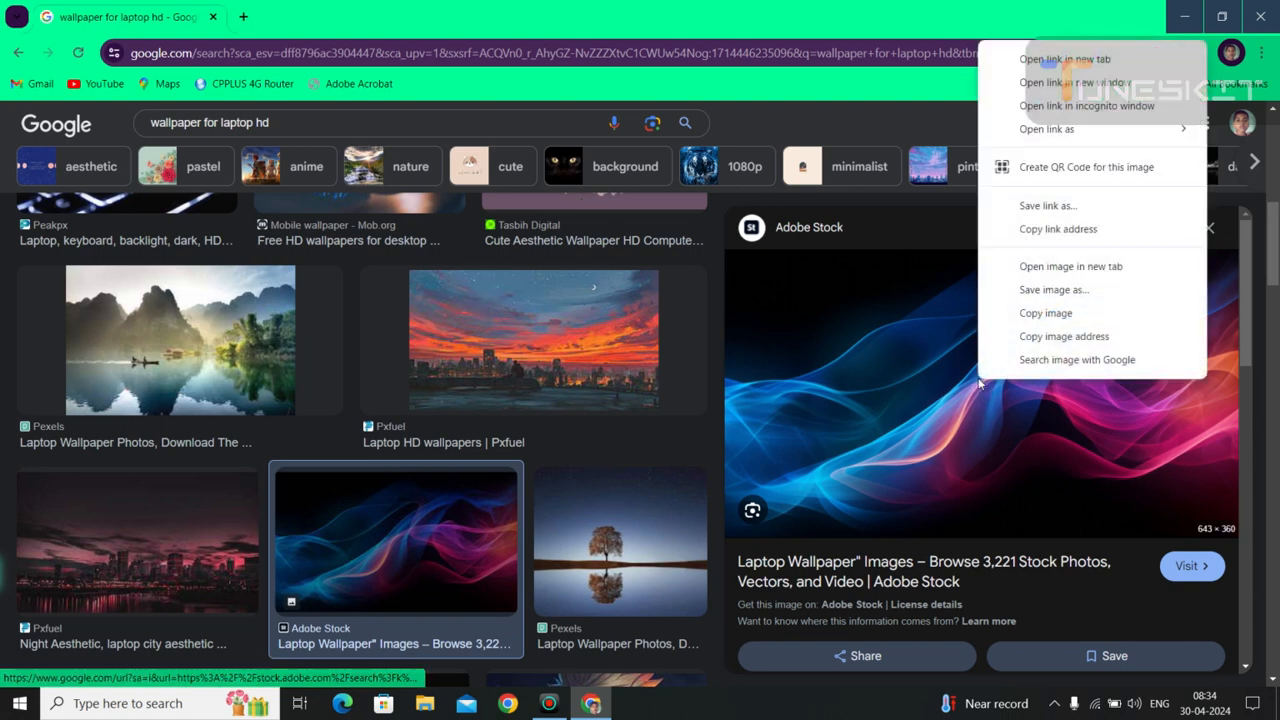
{"action": "left_click", "coordinate": [1037, 295]}
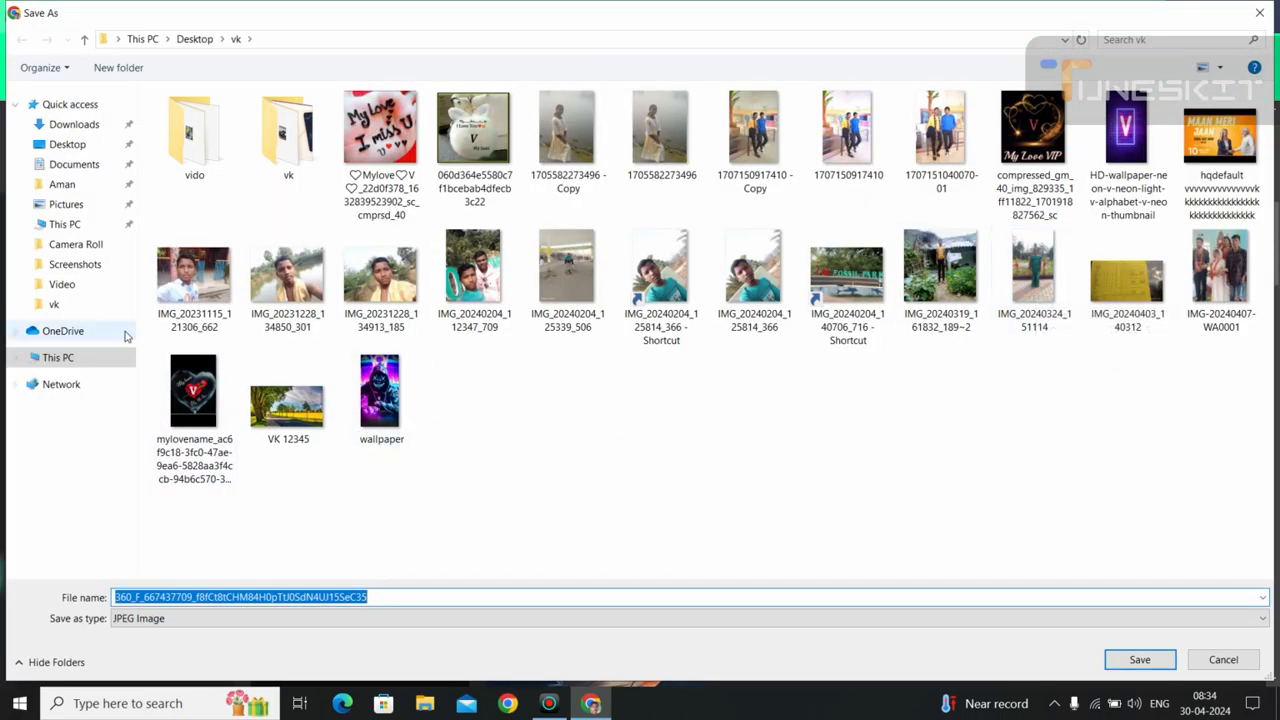
{"action": "left_click", "coordinate": [109, 311]}
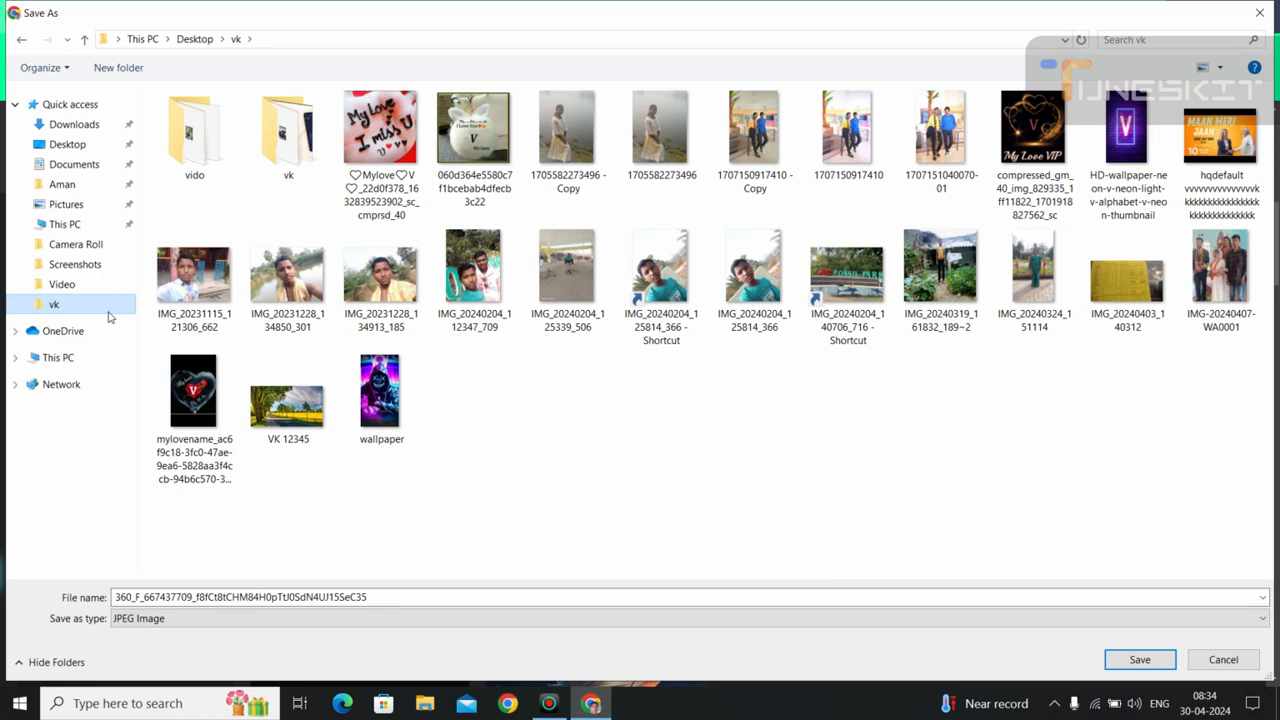
{"action": "left_click", "coordinate": [437, 597]}
{"action": "key", "text": "ctrl+a"}
{"action": "key", "text": "BackSpace"}
{"action": "type", "text": "123"}
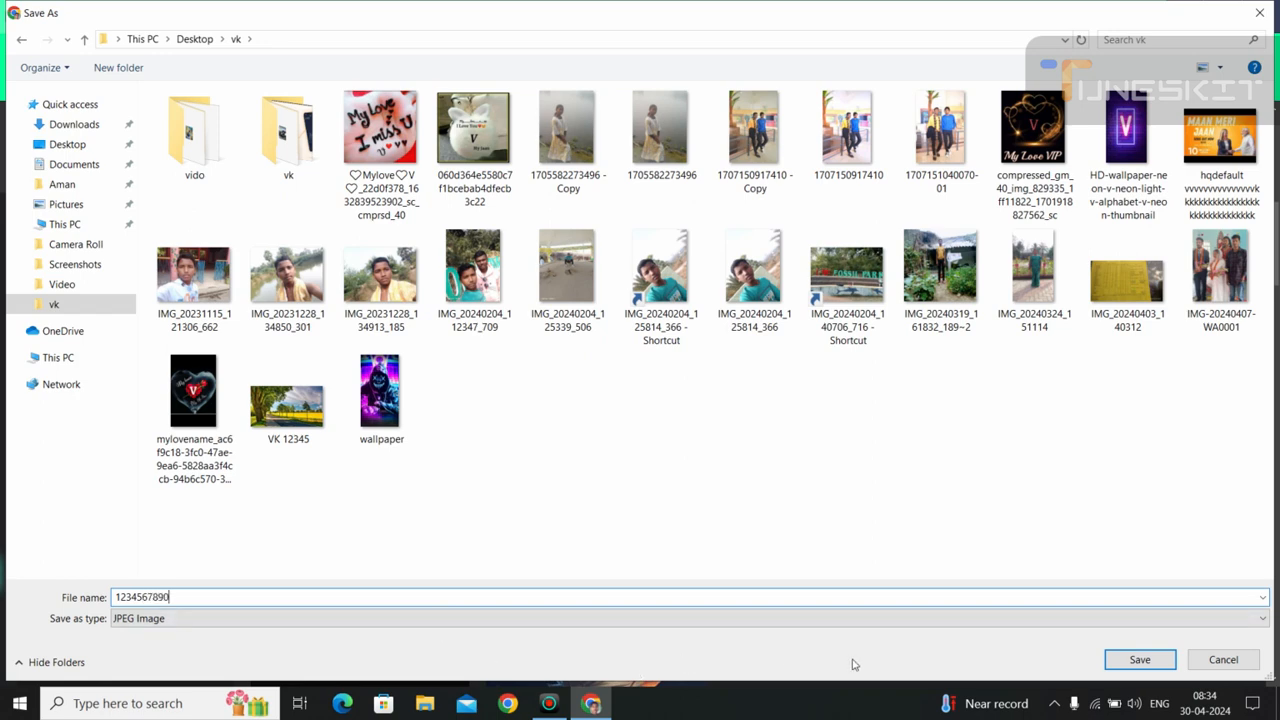
{"action": "left_click", "coordinate": [1140, 660]}
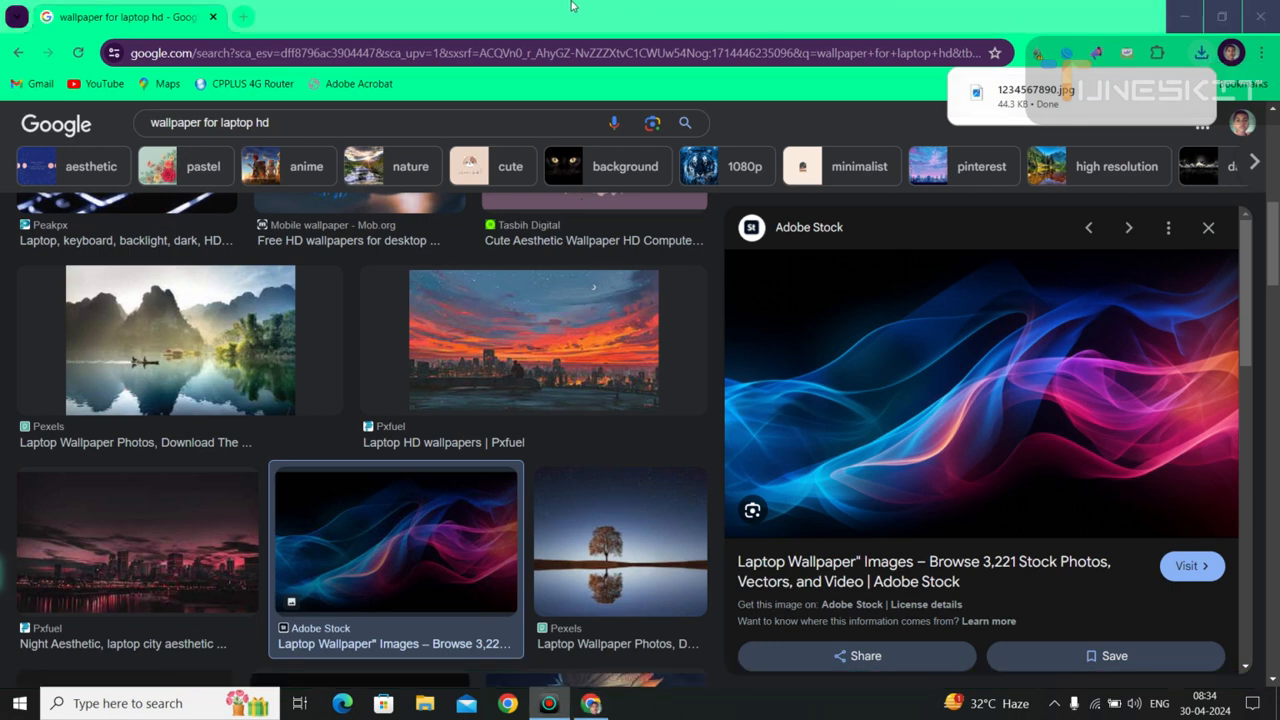
Minimize the browser, switch to File Explorer and look through the vk folder for the saved wallpaper
{"action": "left_click", "coordinate": [1198, 8]}
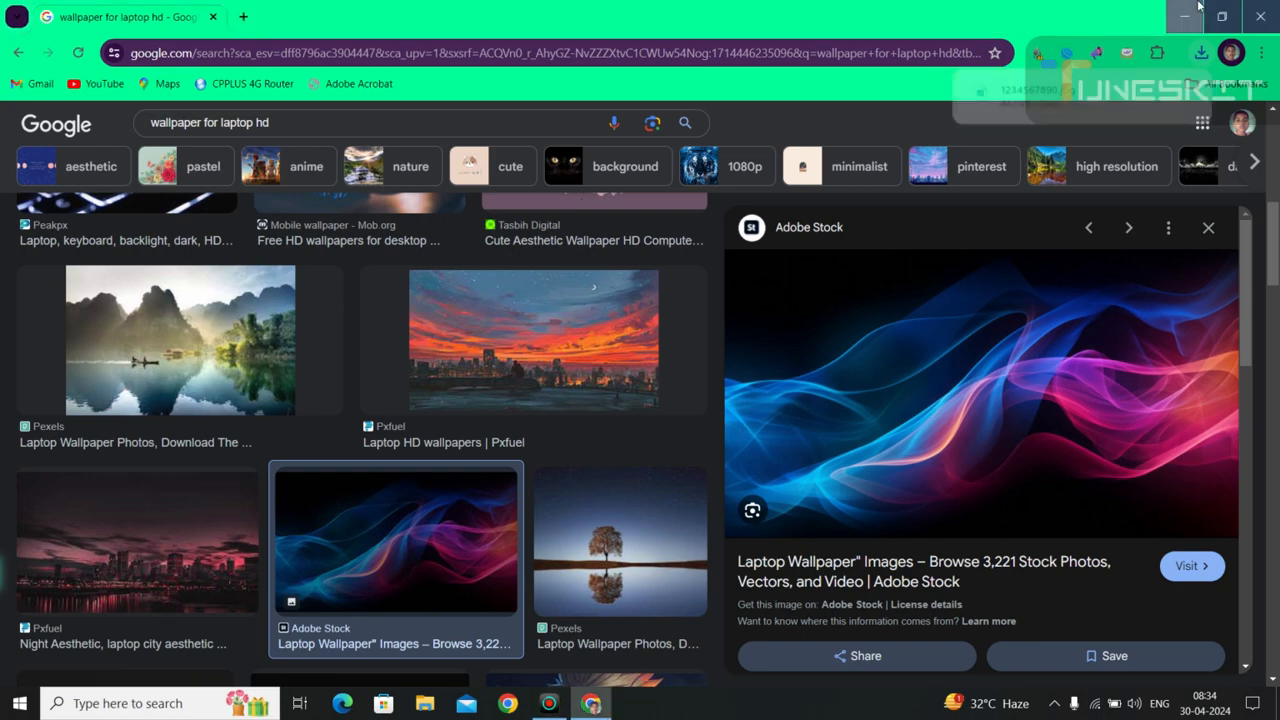
{"action": "left_click", "coordinate": [424, 700]}
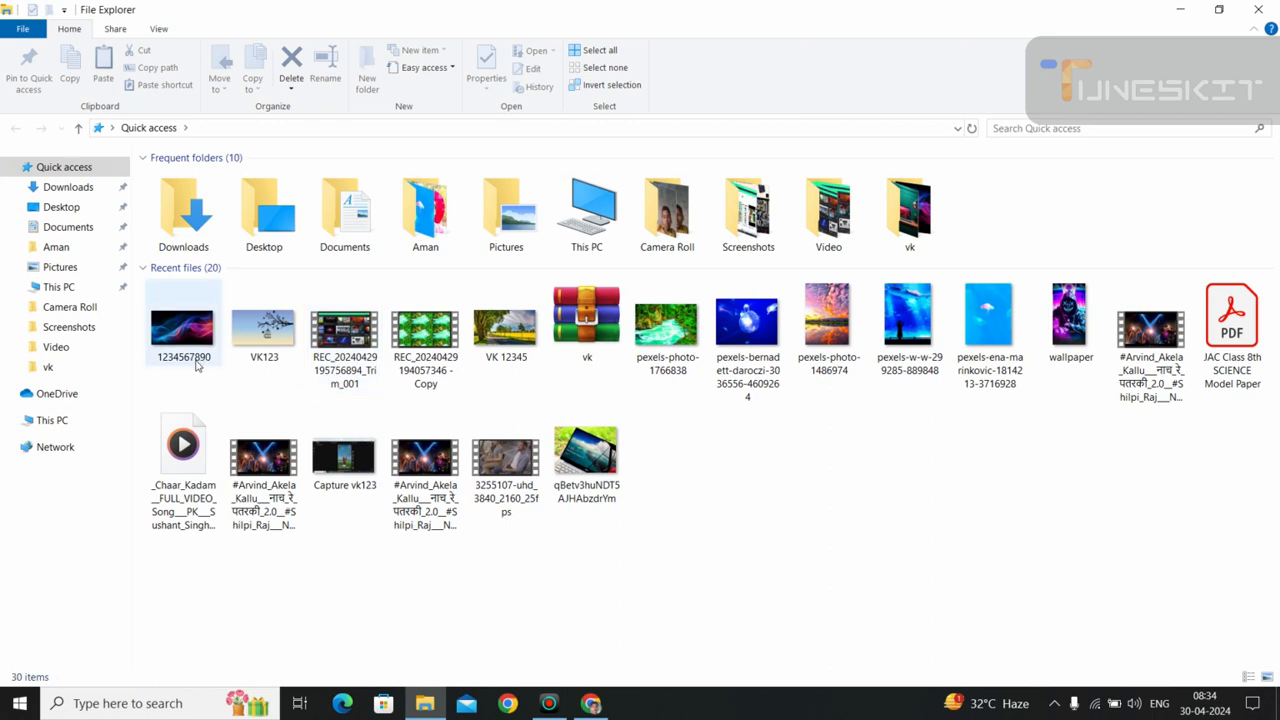
{"action": "left_click", "coordinate": [46, 368]}
{"action": "scroll", "coordinate": [349, 392], "scroll_direction": "down", "scroll_amount": 5}
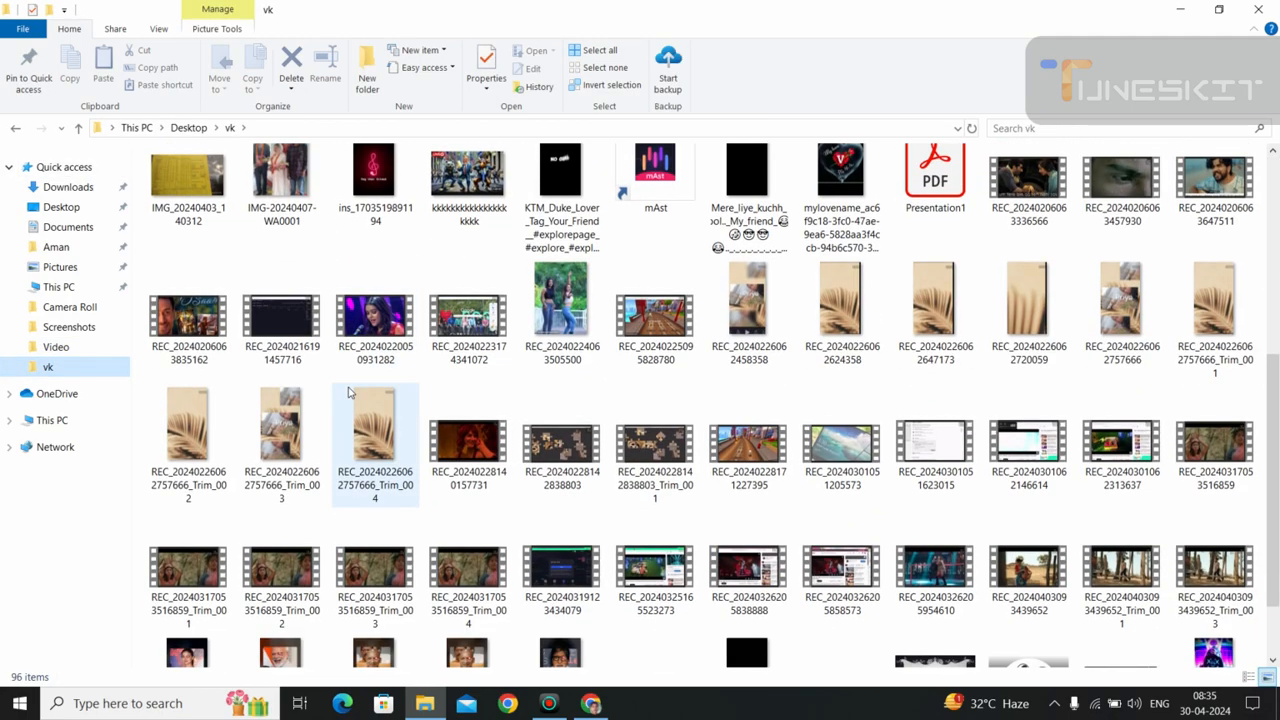
{"action": "scroll", "coordinate": [349, 392], "scroll_direction": "down", "scroll_amount": 2}
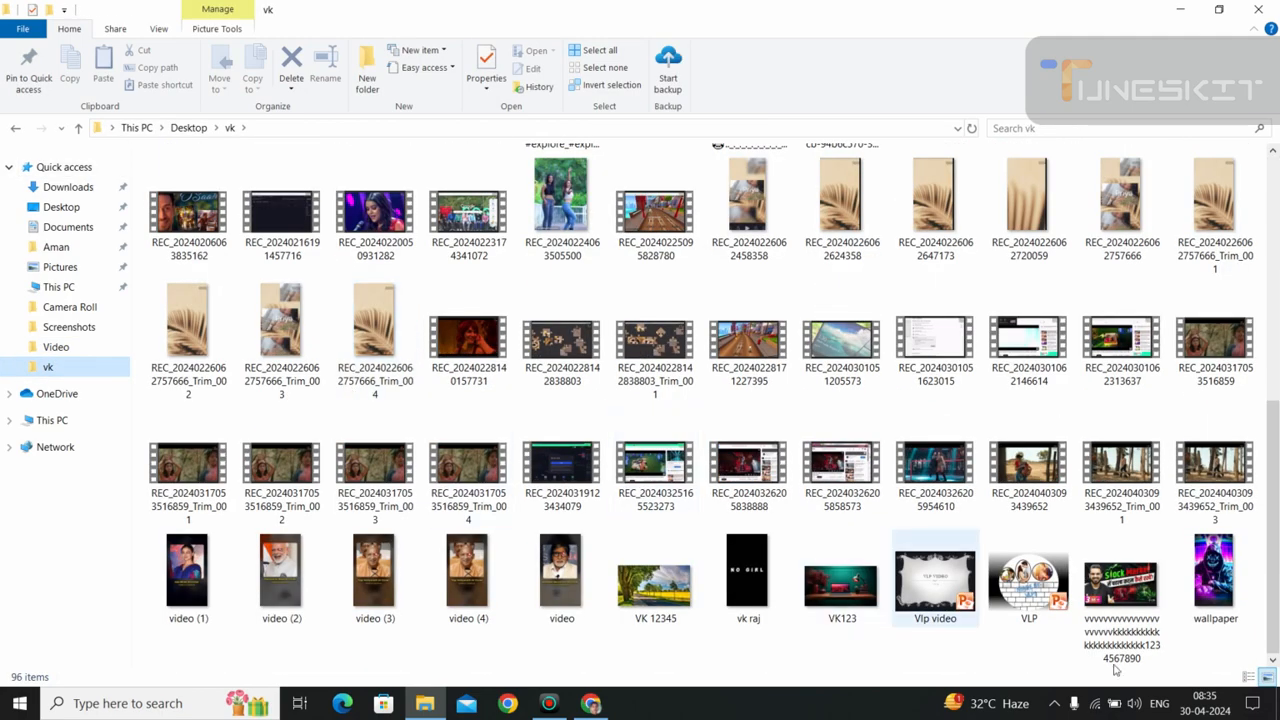
{"action": "scroll", "coordinate": [979, 436], "scroll_direction": "up", "scroll_amount": 5}
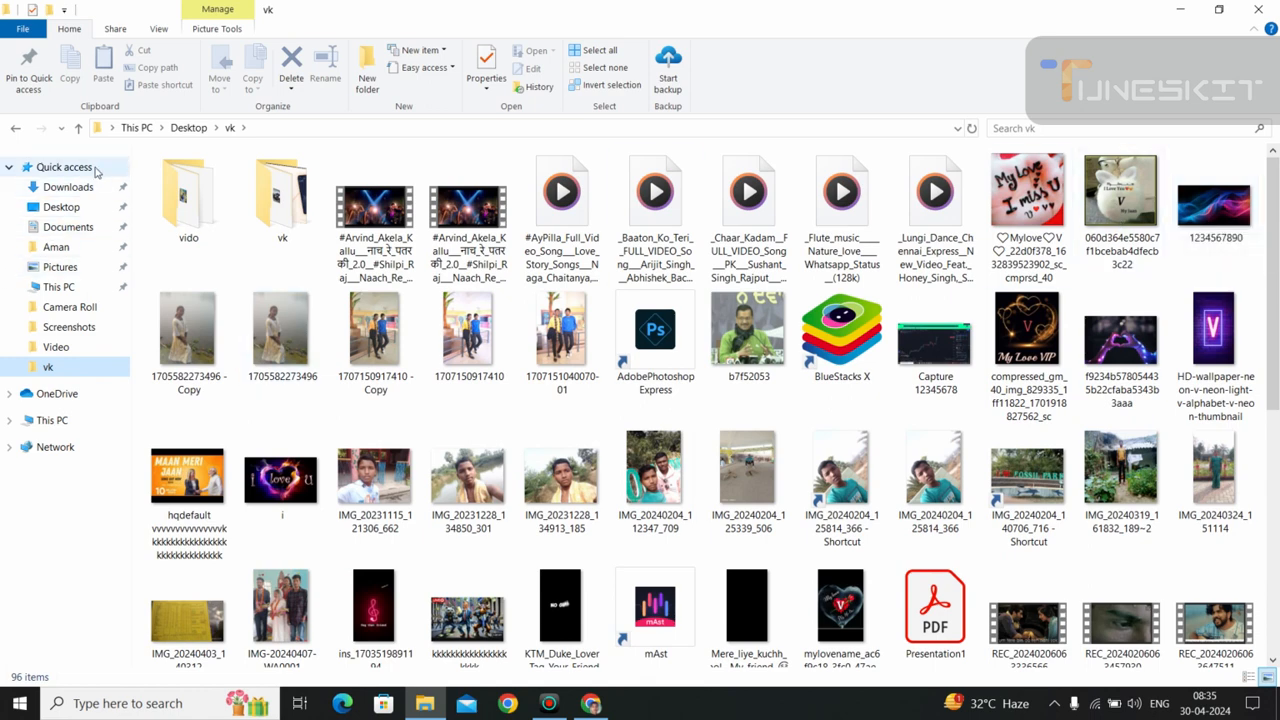
{"action": "left_click", "coordinate": [97, 172]}
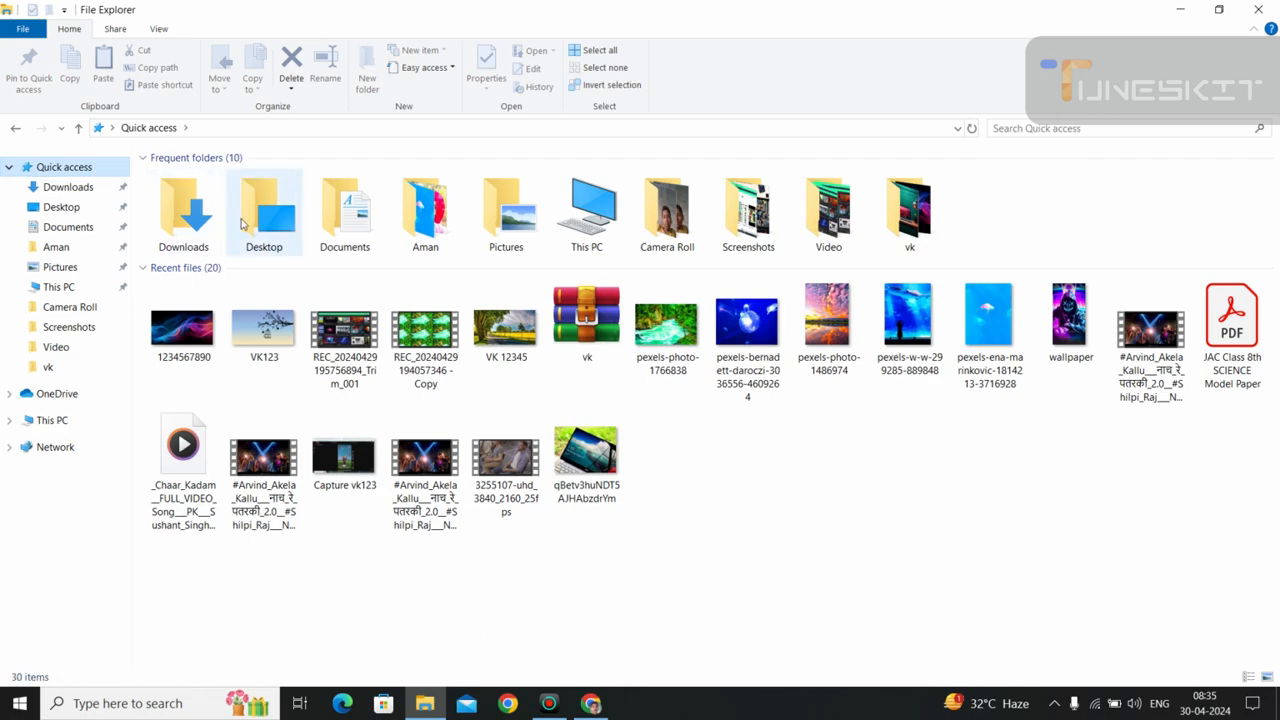
{"action": "left_click", "coordinate": [180, 333]}
{"action": "double_click", "coordinate": [180, 333]}
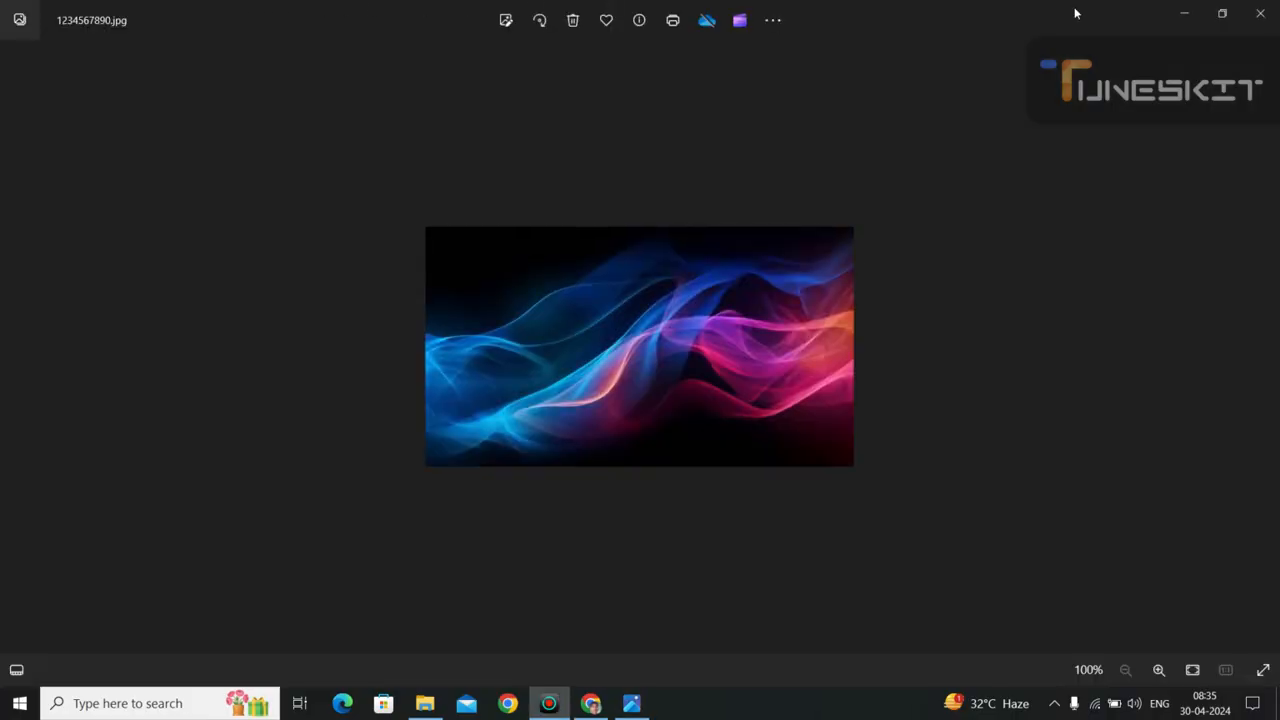
Set the opened picture as the desktop background, then close the photo viewer and minimize File Explorer to reveal the desktop
{"action": "left_click", "coordinate": [773, 22]}
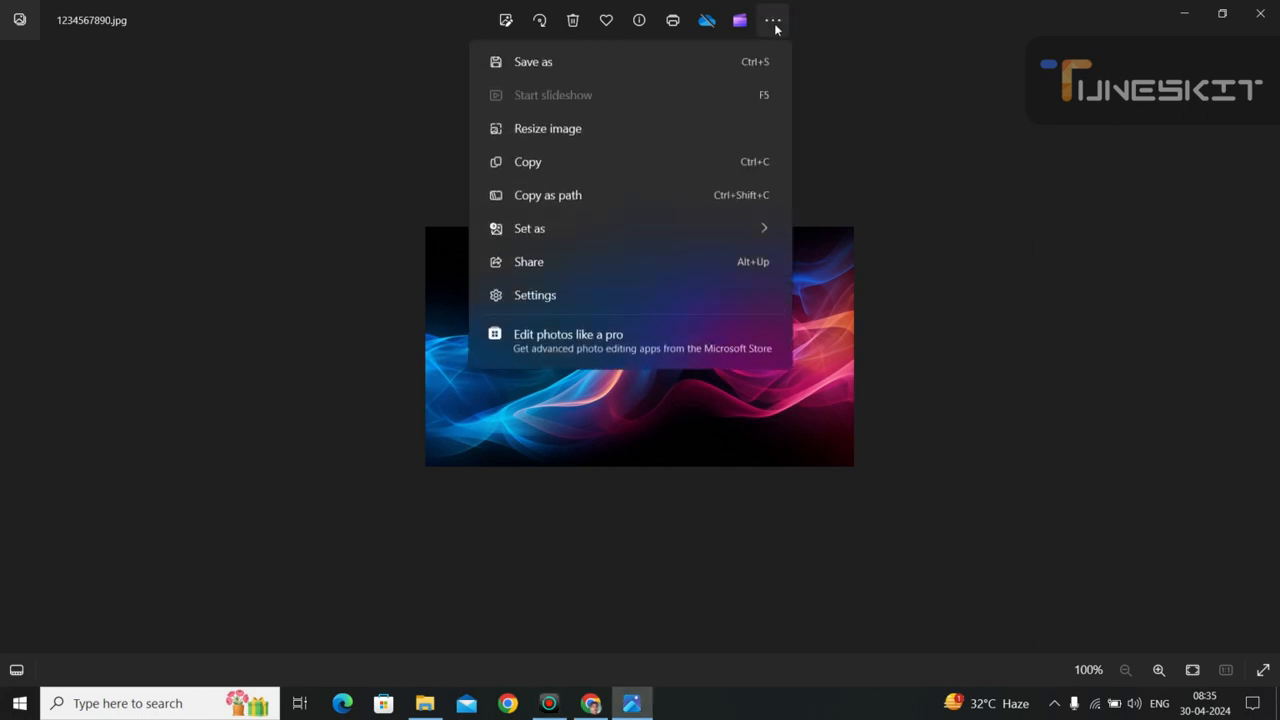
{"action": "mouse_move", "coordinate": [703, 234]}
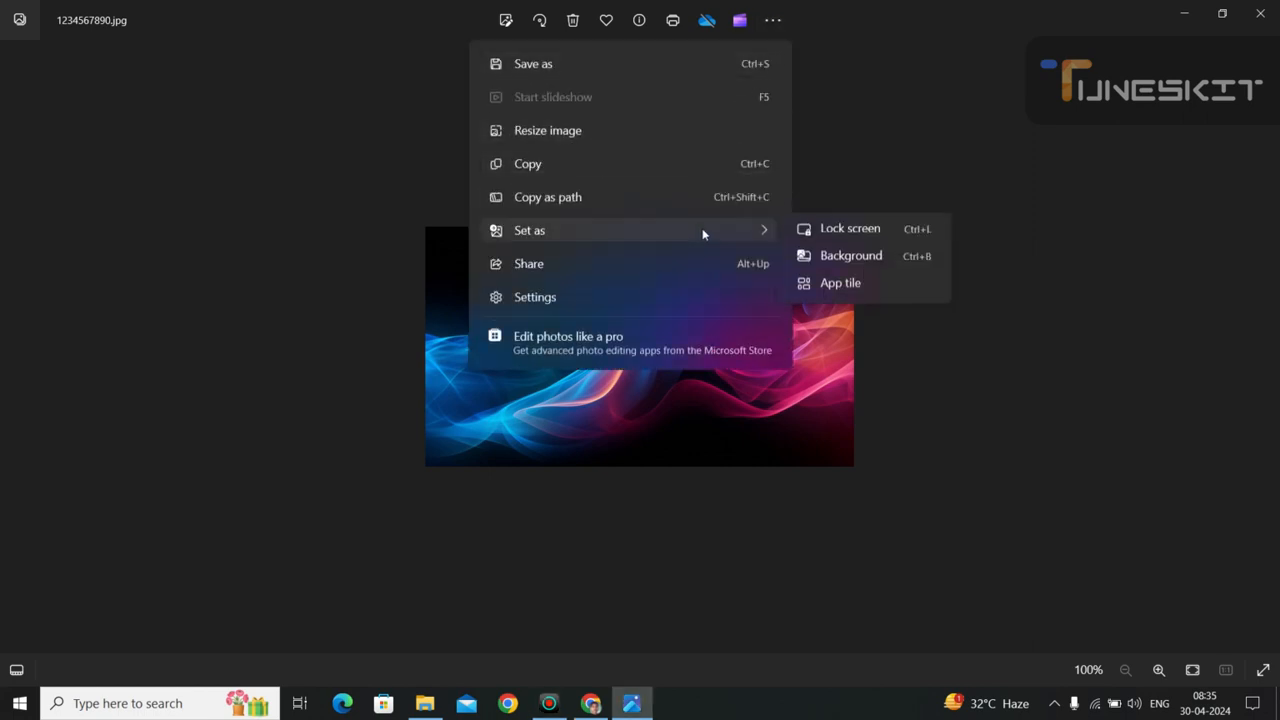
{"action": "left_click", "coordinate": [846, 264]}
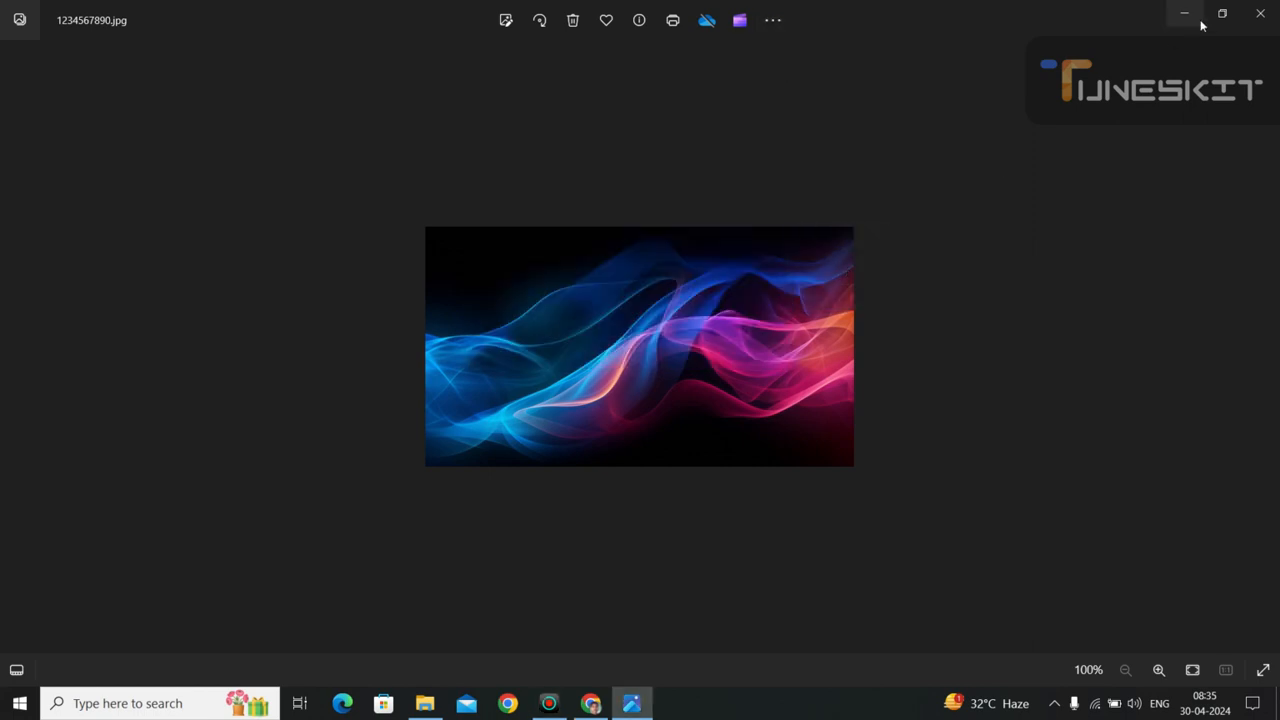
{"action": "left_click", "coordinate": [1262, 12]}
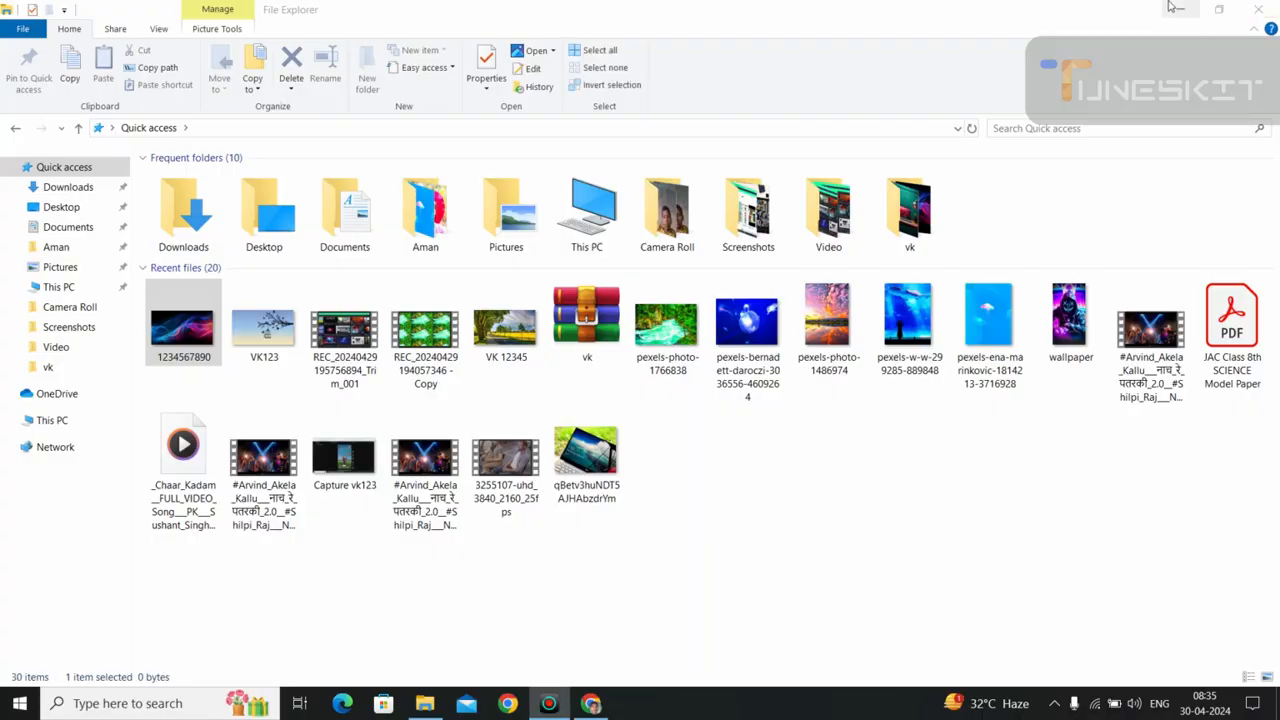
{"action": "left_click", "coordinate": [1176, 6]}
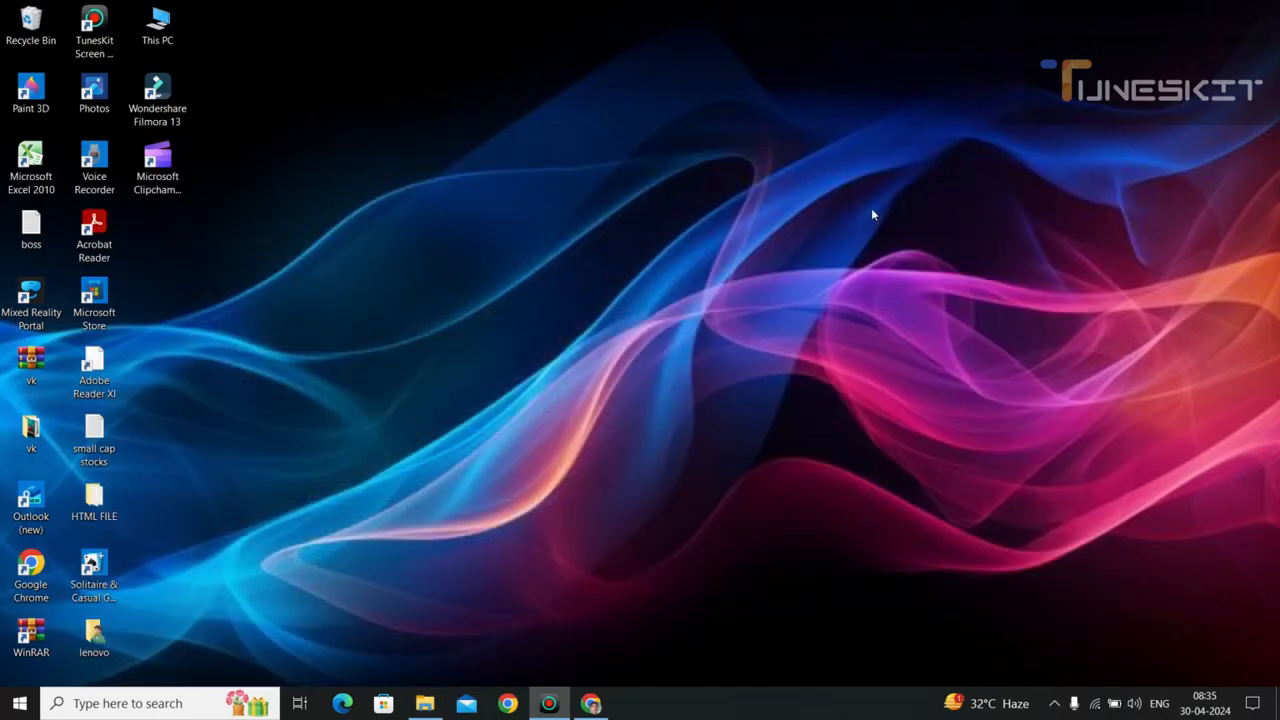
{"action": "left_click_drag", "start_coordinate": [336, 217], "coordinate": [1061, 496]}
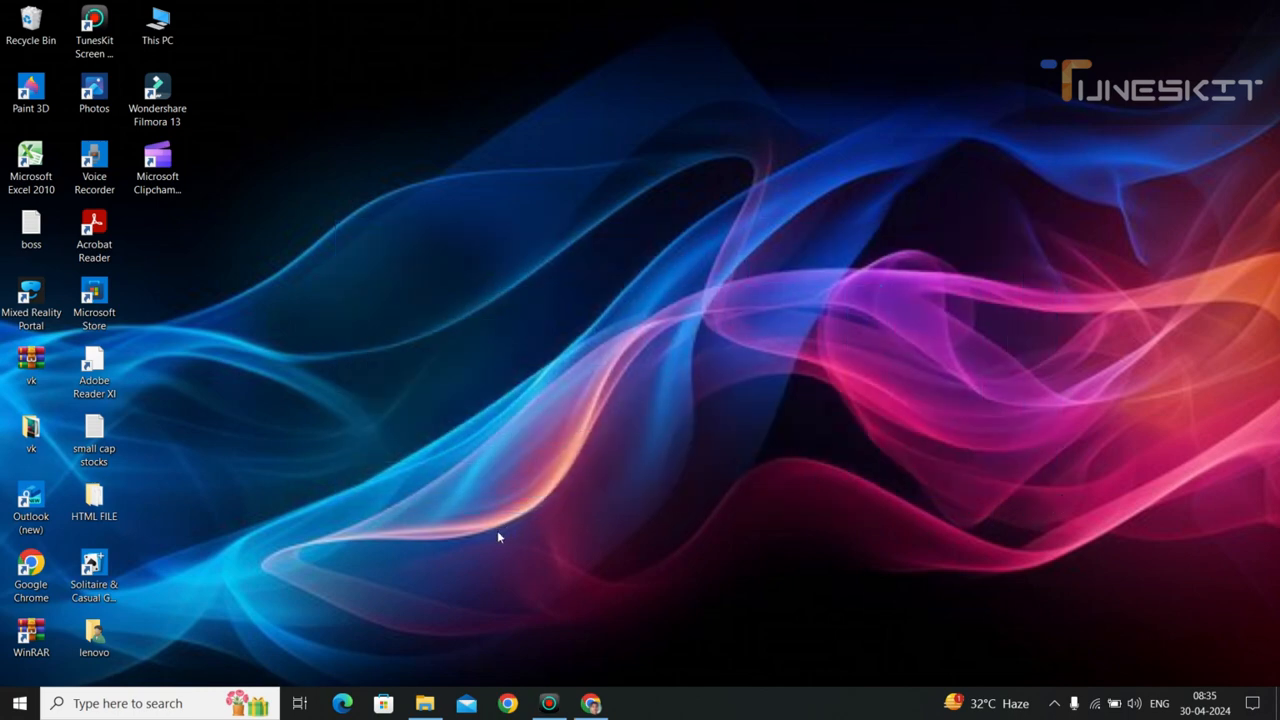
Find and open the Windows Settings app and maximize its window
{"action": "key", "text": "super"}
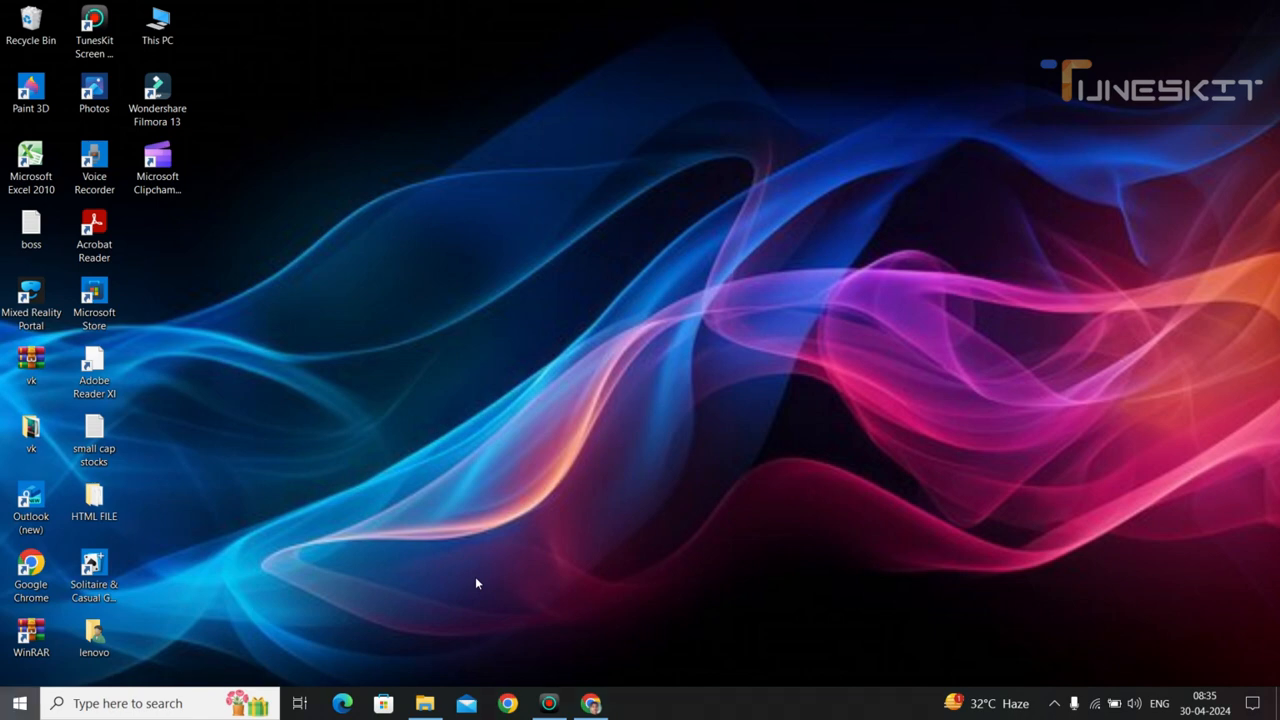
{"action": "type", "text": "settings"}
{"action": "key", "text": "Return"}
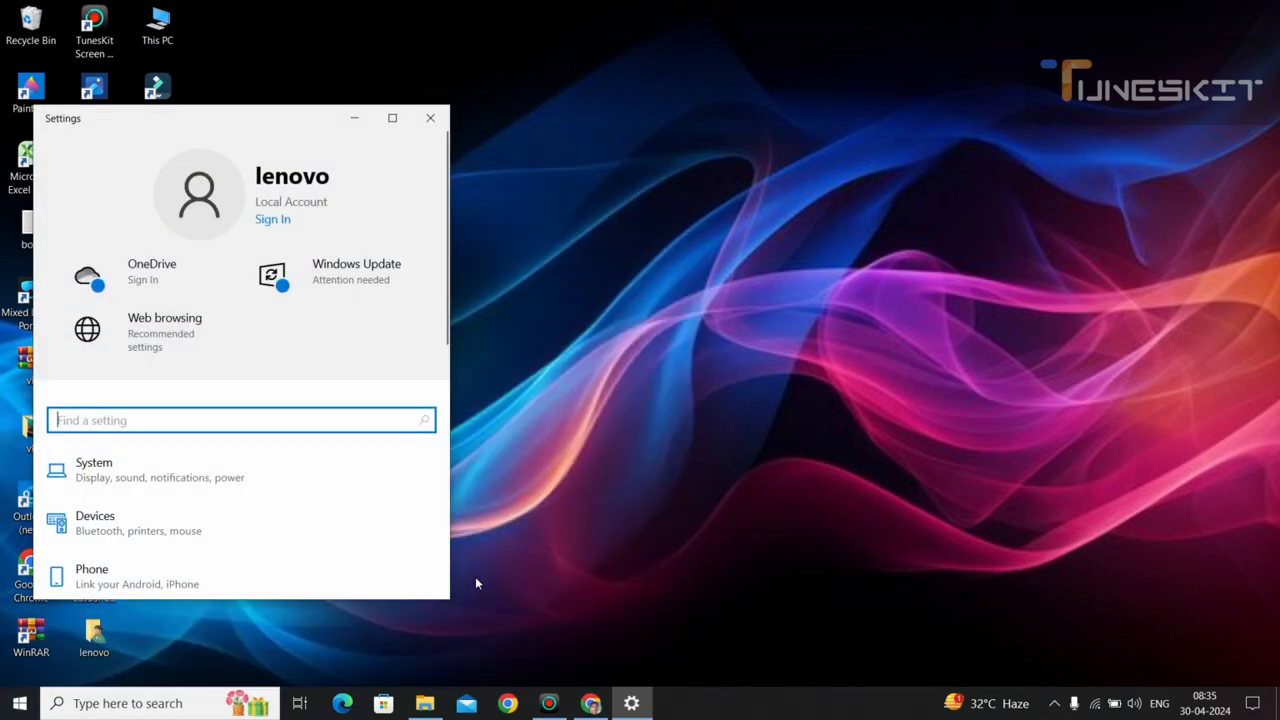
{"action": "left_click", "coordinate": [390, 118]}
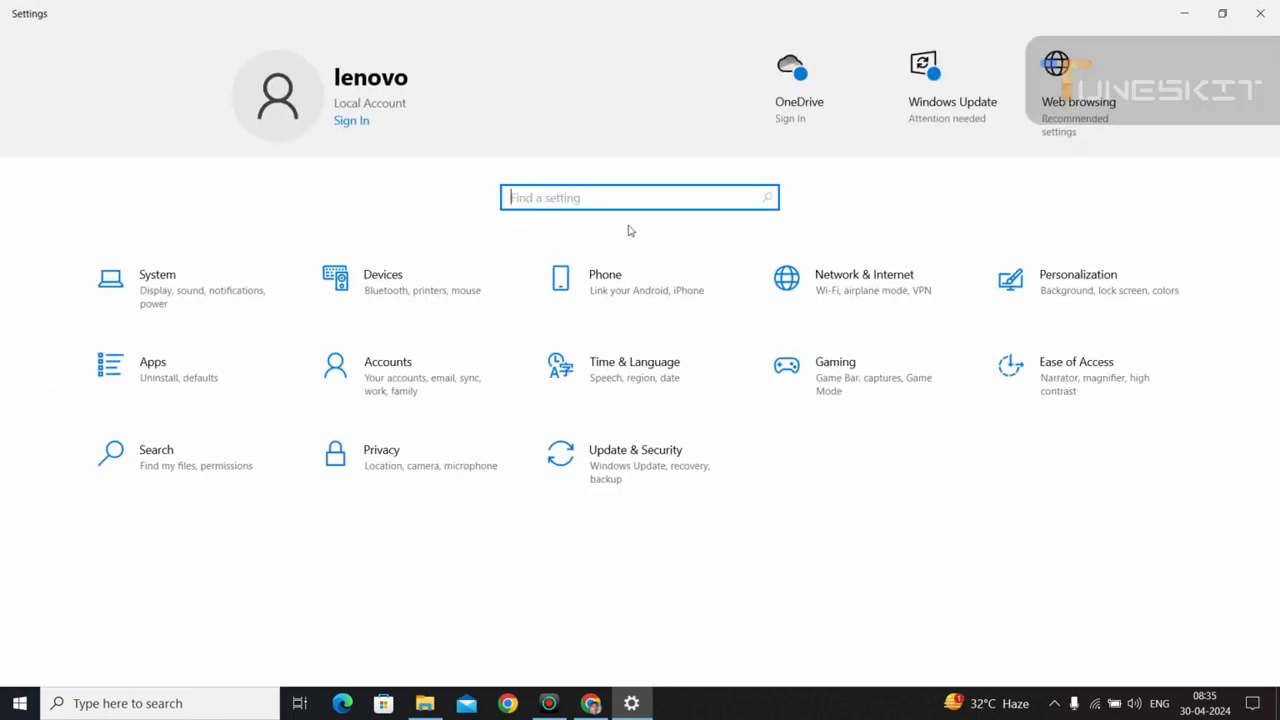
Search the settings for "thems", open Themes and related settings, and go to the Background settings
{"action": "type", "text": "thems"}
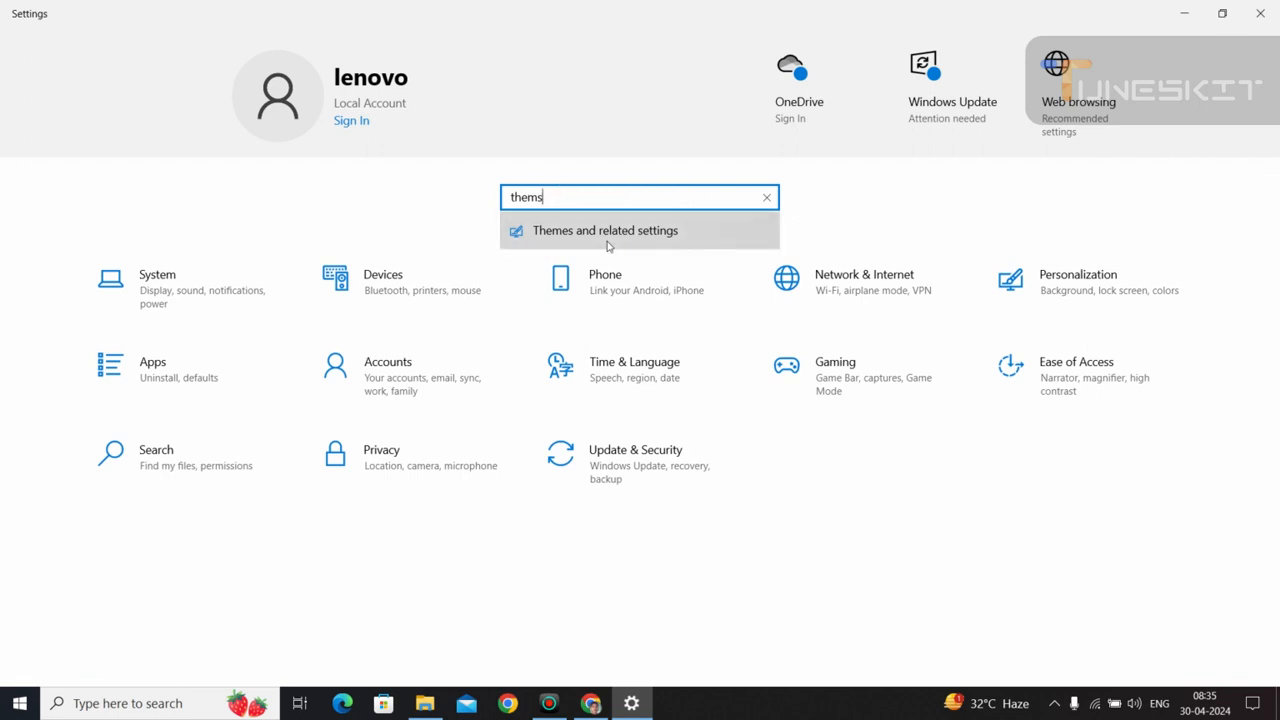
{"action": "left_click", "coordinate": [607, 240]}
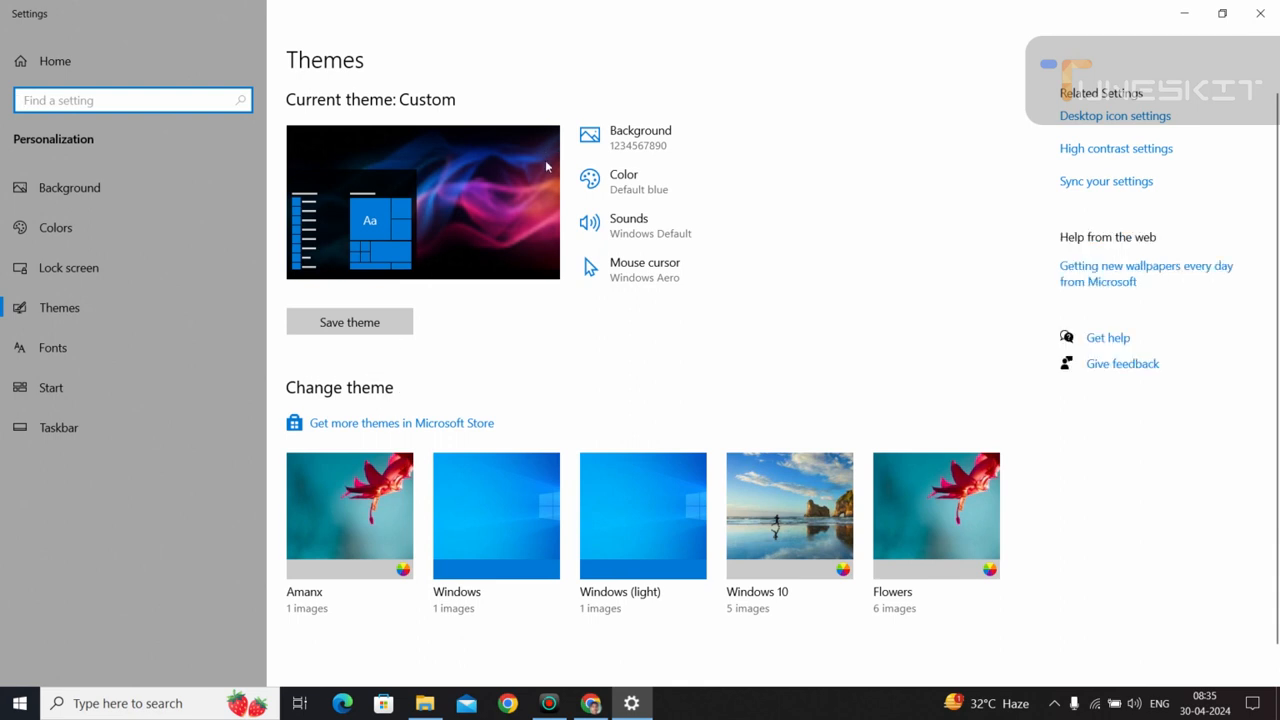
{"action": "left_click", "coordinate": [632, 136]}
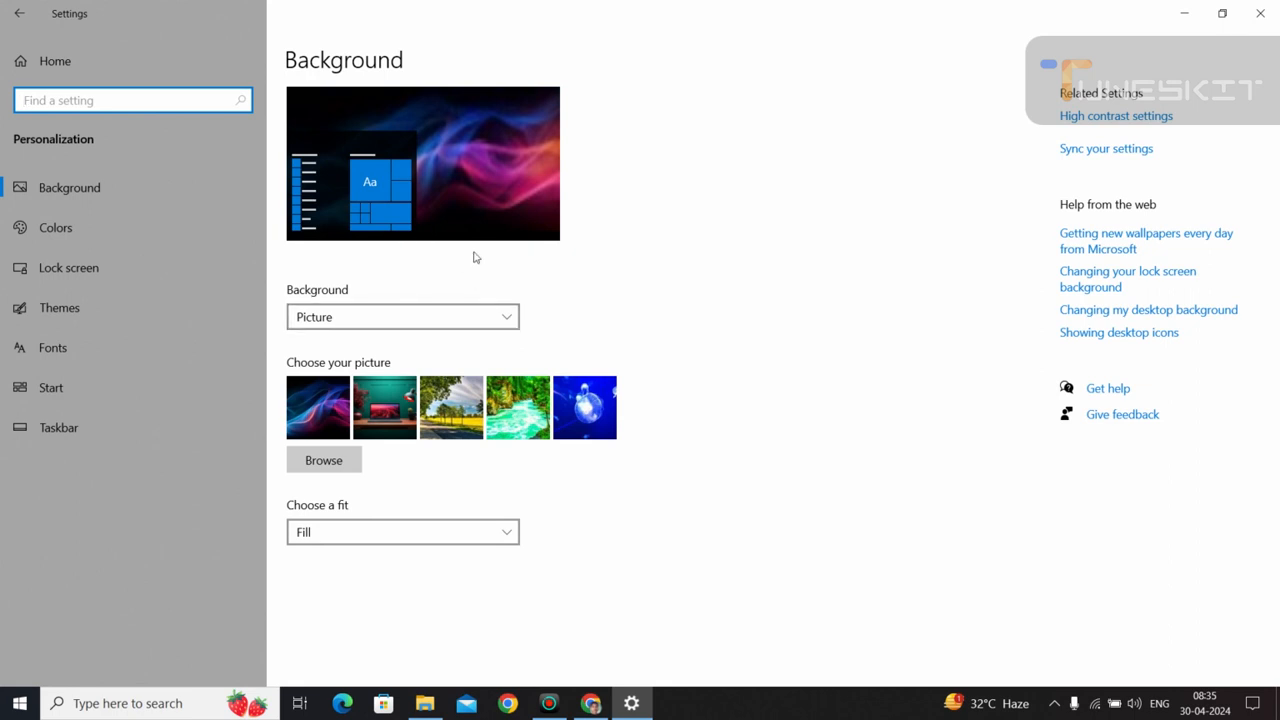
Restore the Settings window to its smaller size so the desktop shows, and set the background picture's fit to Fit
{"action": "left_click", "coordinate": [1222, 13]}
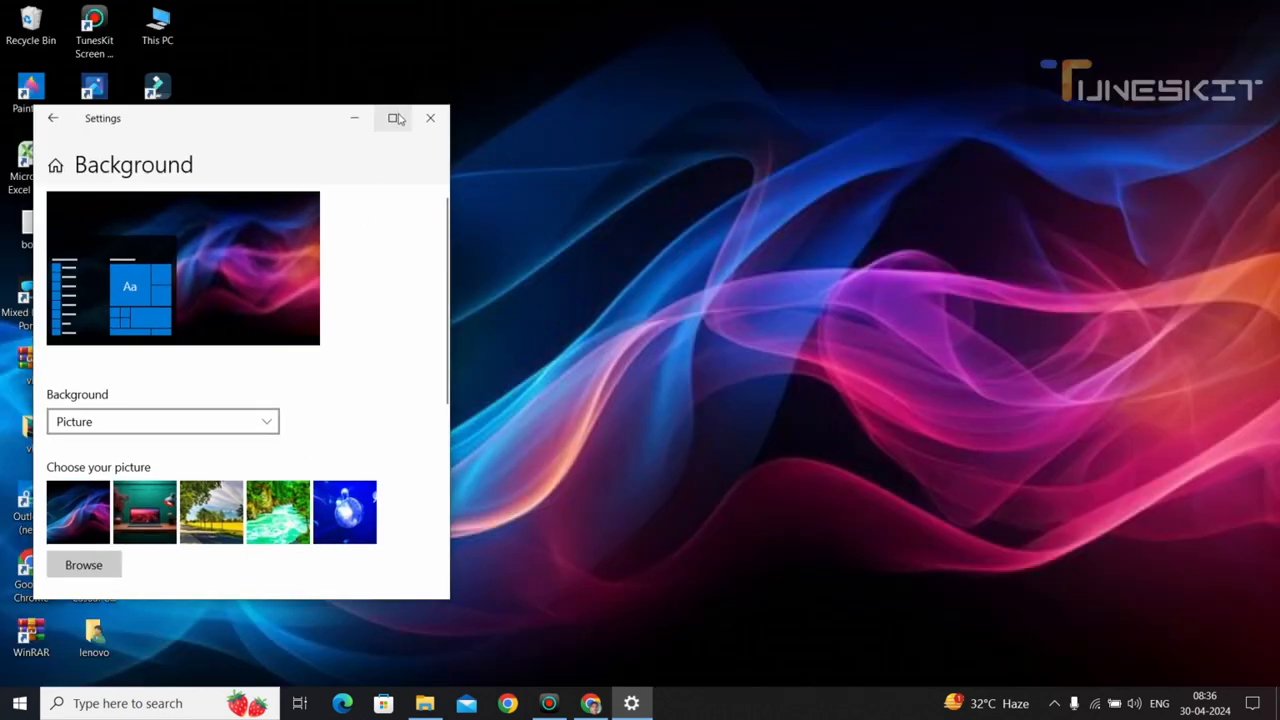
{"action": "scroll", "coordinate": [222, 337], "scroll_direction": "down", "scroll_amount": 4}
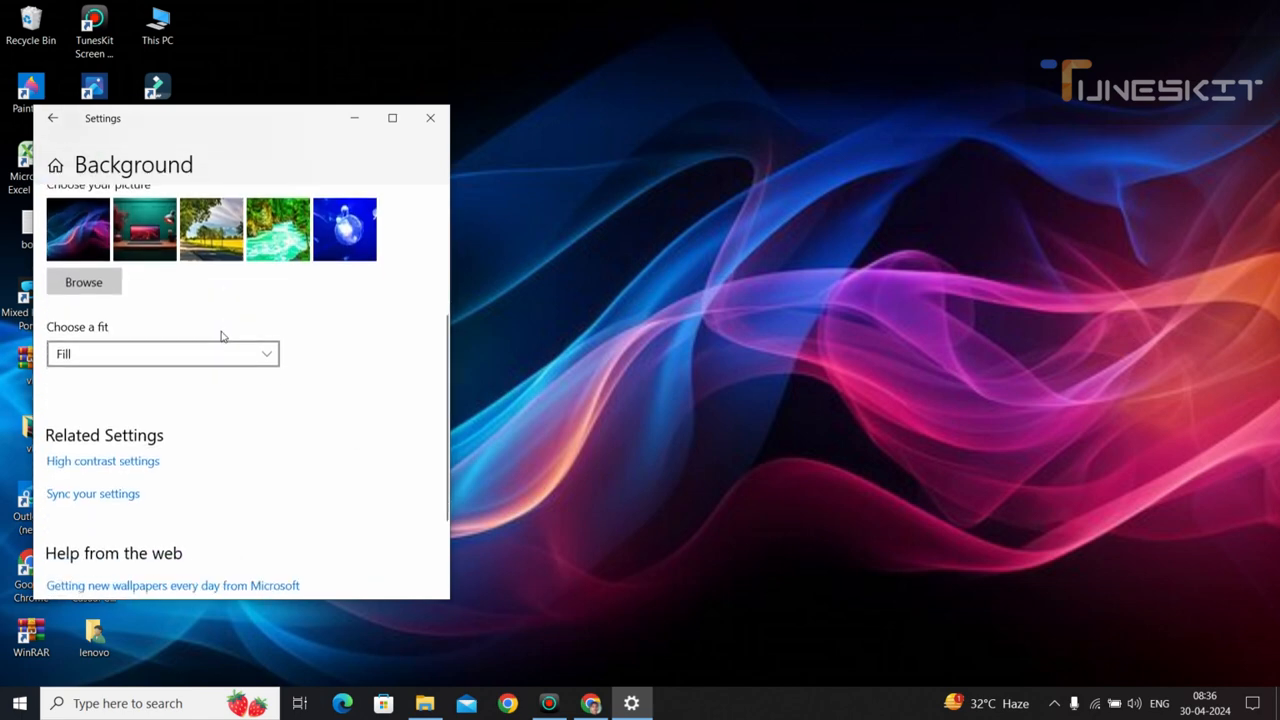
{"action": "left_click", "coordinate": [268, 358]}
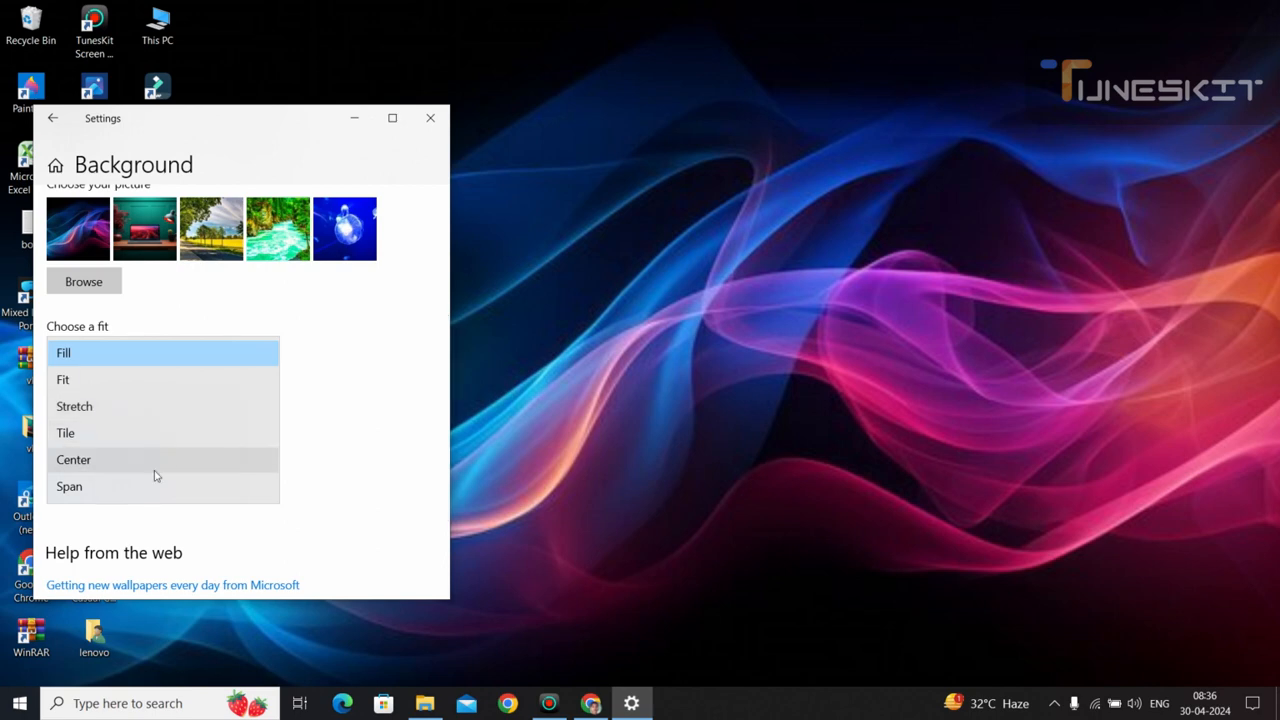
{"action": "left_click", "coordinate": [177, 390]}
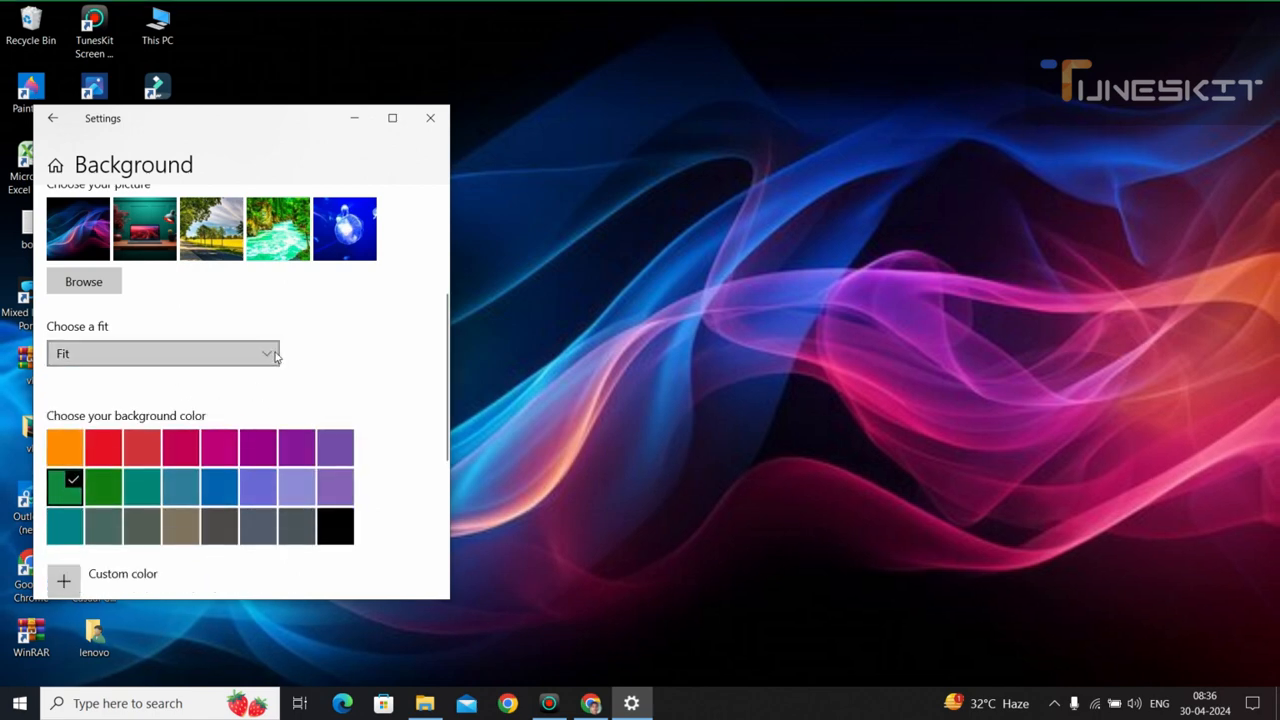
Try the Stretch fit and then the Tile fit for the background picture, previewing the result on the desktop
{"action": "left_click", "coordinate": [275, 357]}
{"action": "left_click", "coordinate": [212, 379]}
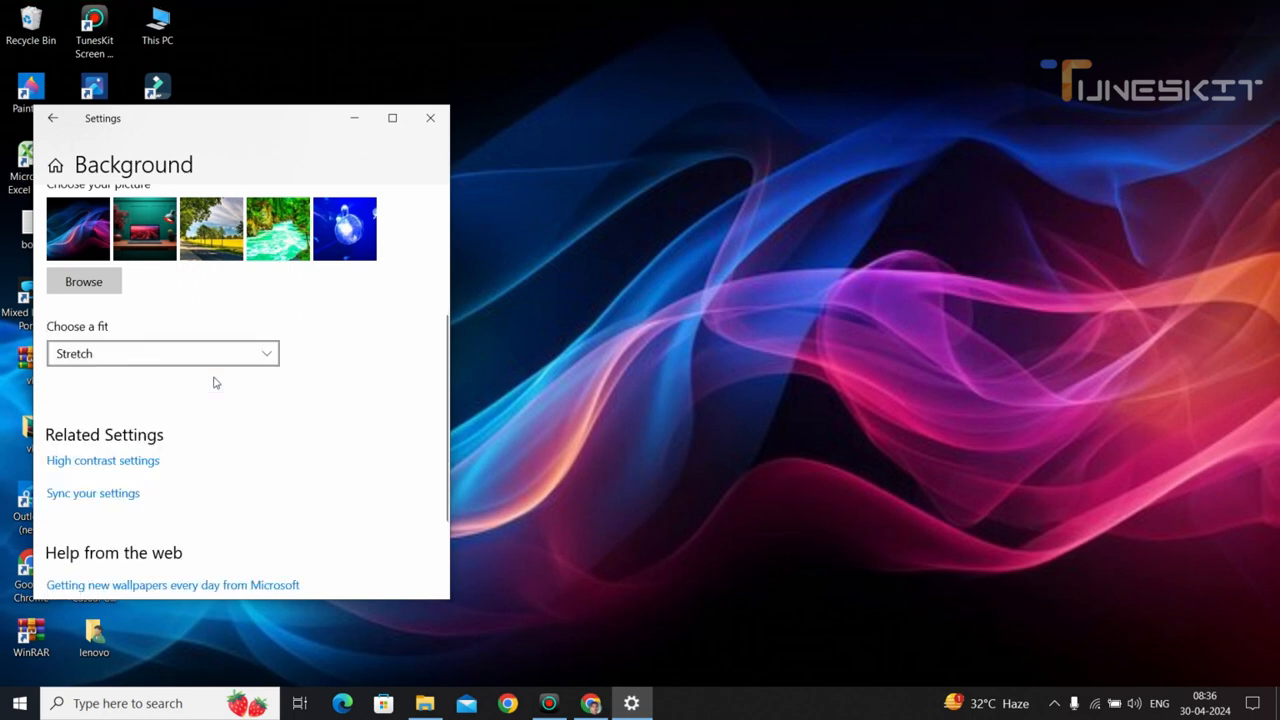
{"action": "left_click", "coordinate": [265, 355]}
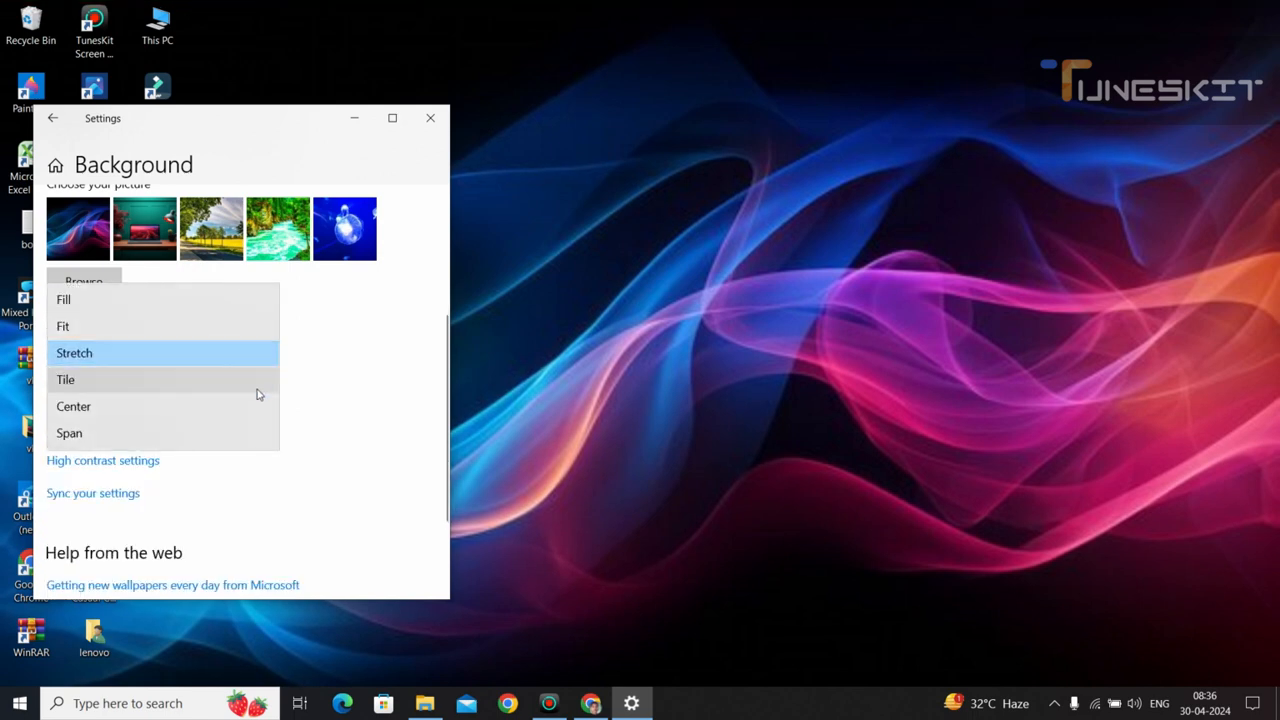
{"action": "left_click", "coordinate": [256, 392]}
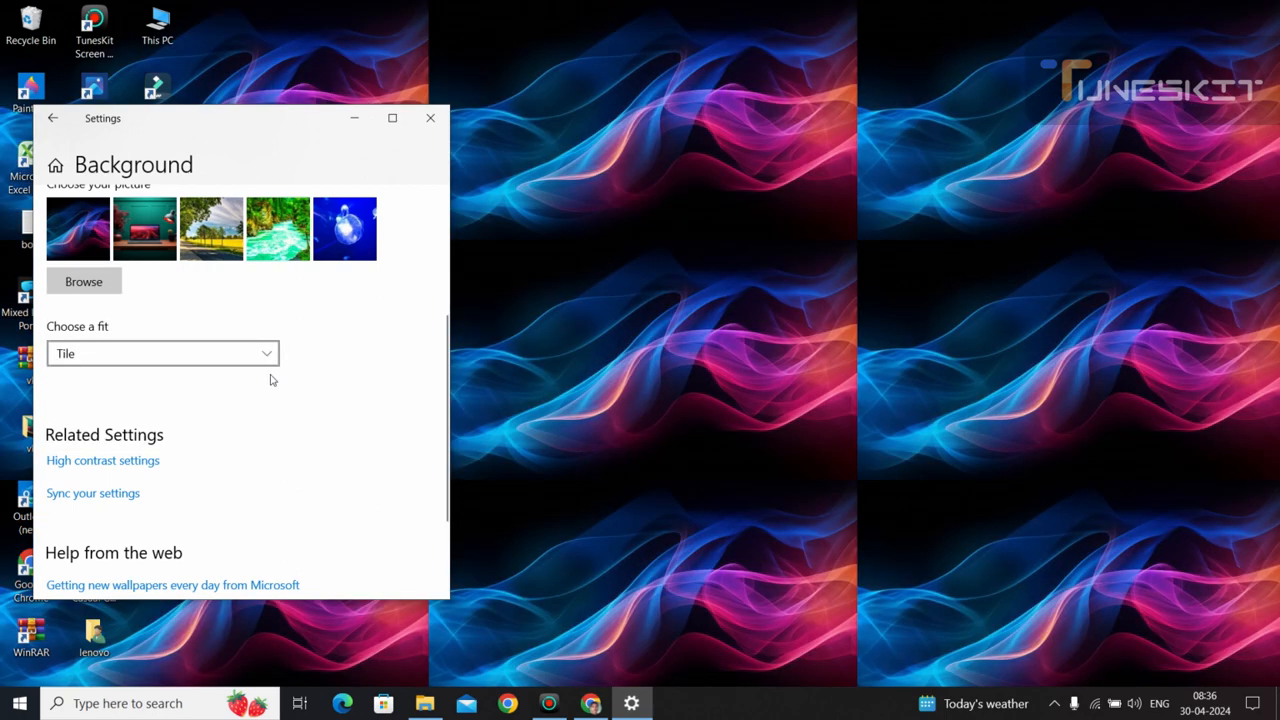
{"action": "left_click_drag", "start_coordinate": [634, 47], "coordinate": [1107, 267]}
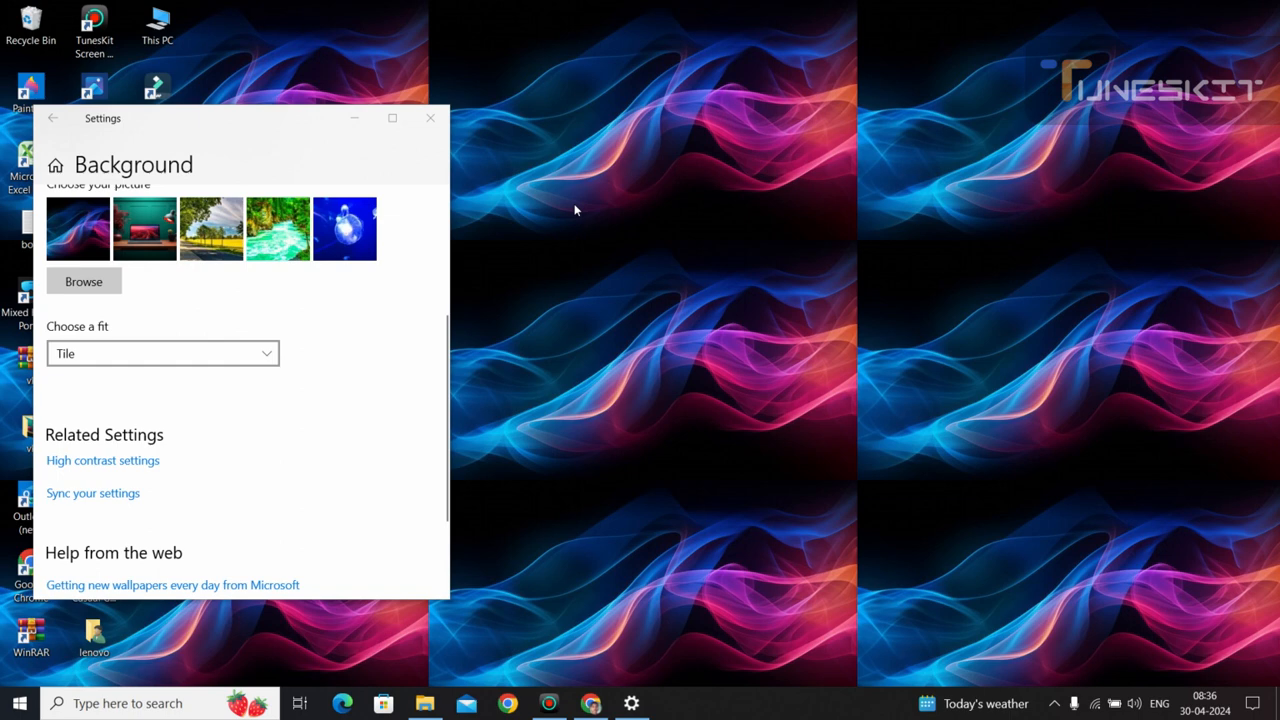
Try the Center fit and then the Span fit for the background picture, previewing them on the desktop
{"action": "left_click", "coordinate": [265, 355]}
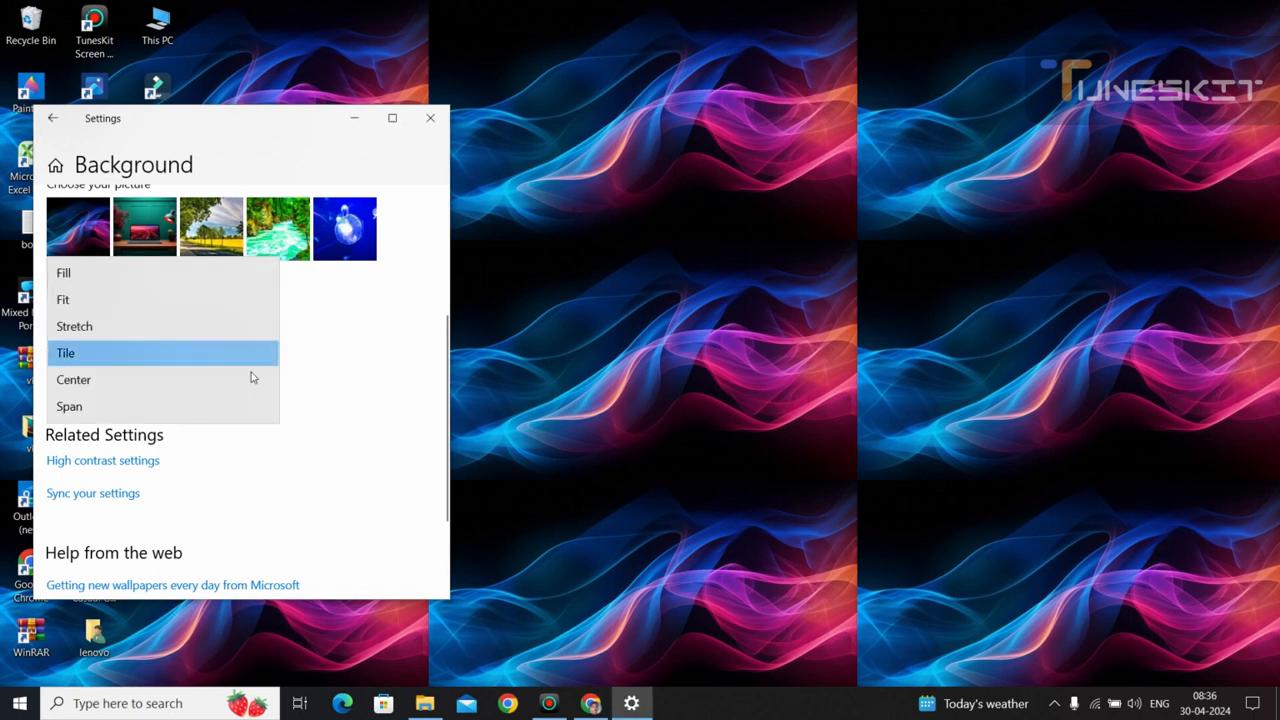
{"action": "left_click", "coordinate": [244, 386]}
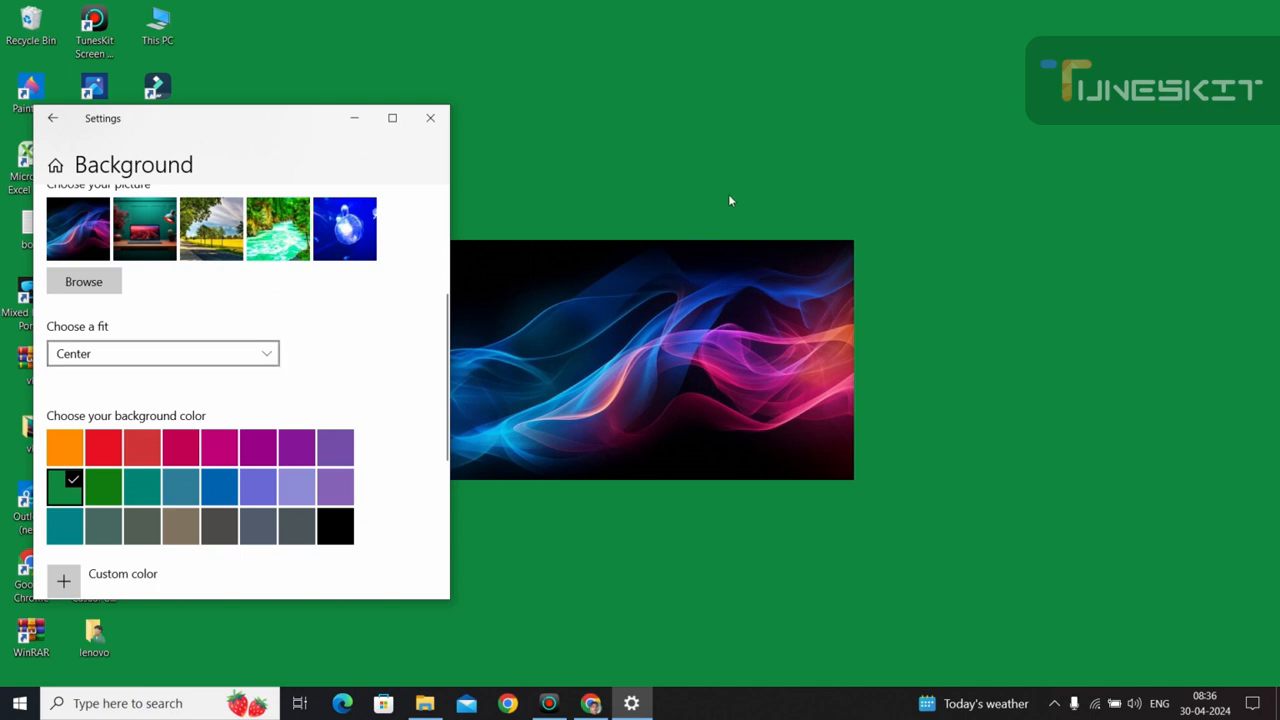
{"action": "left_click_drag", "start_coordinate": [730, 193], "coordinate": [1046, 182]}
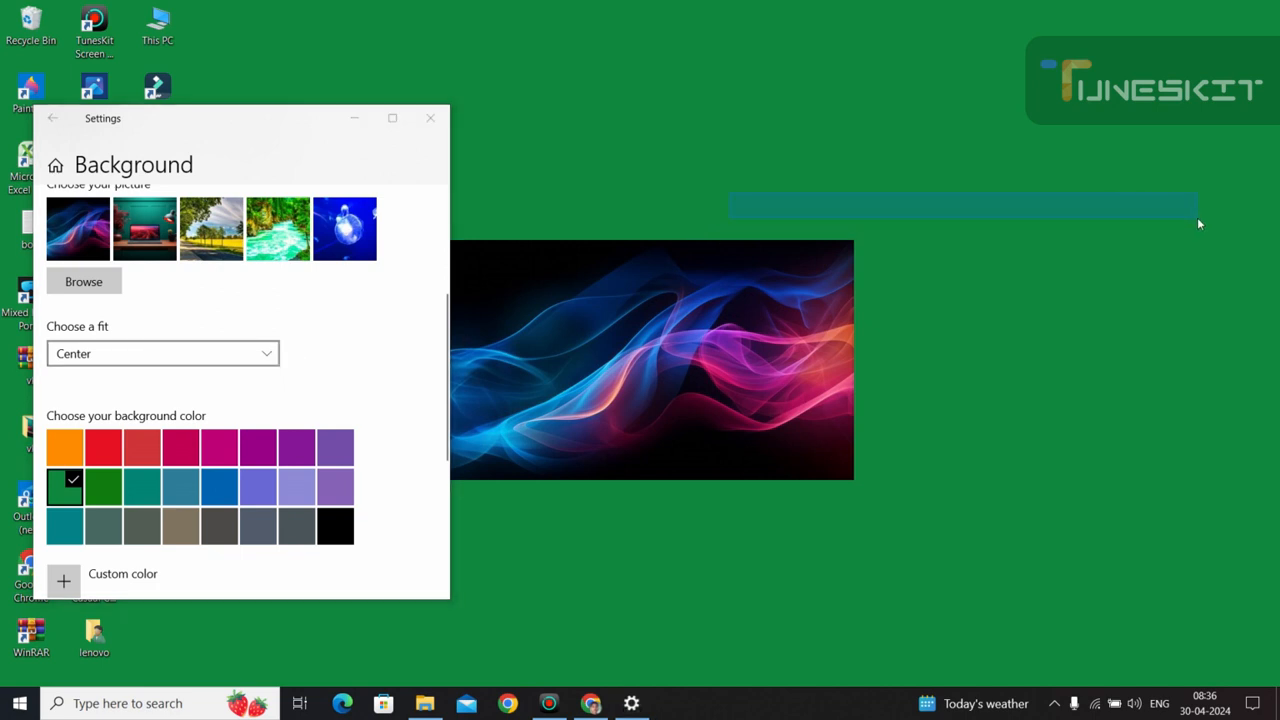
{"action": "left_click", "coordinate": [268, 360]}
{"action": "left_click", "coordinate": [263, 380]}
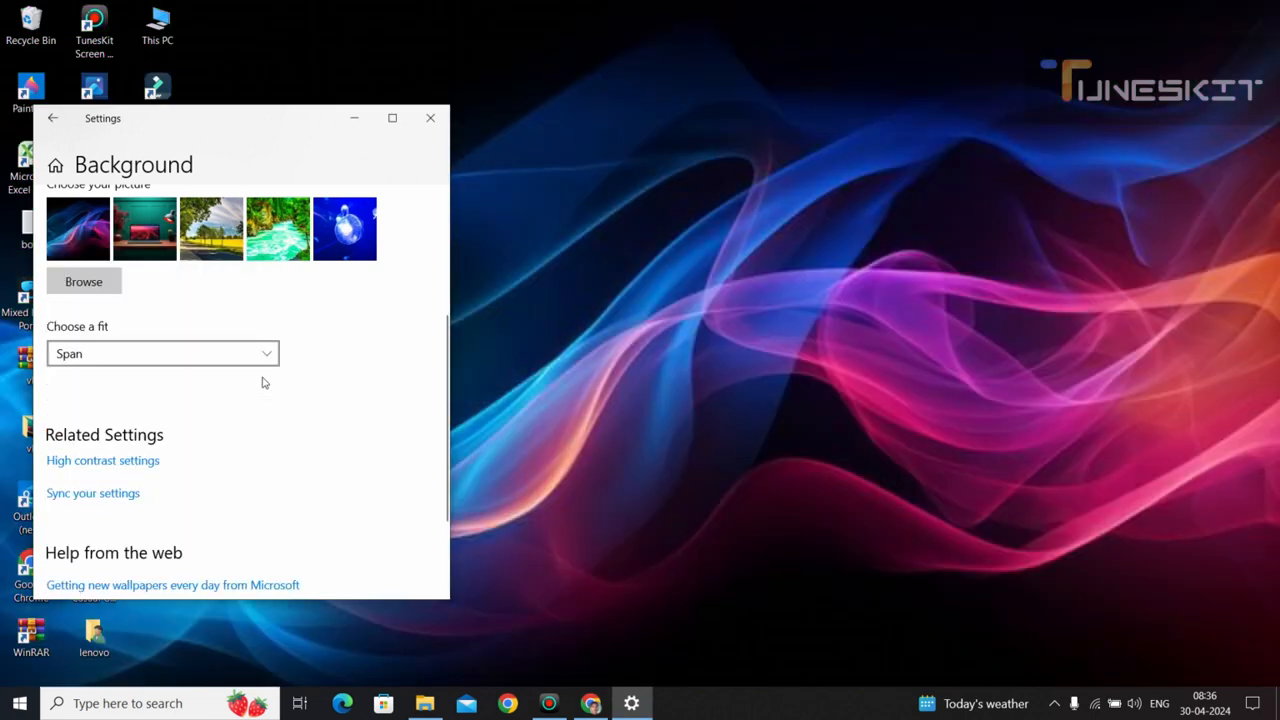
Set the background picture's fit to Tile and close Settings to view the whole desktop
{"action": "left_click", "coordinate": [271, 354]}
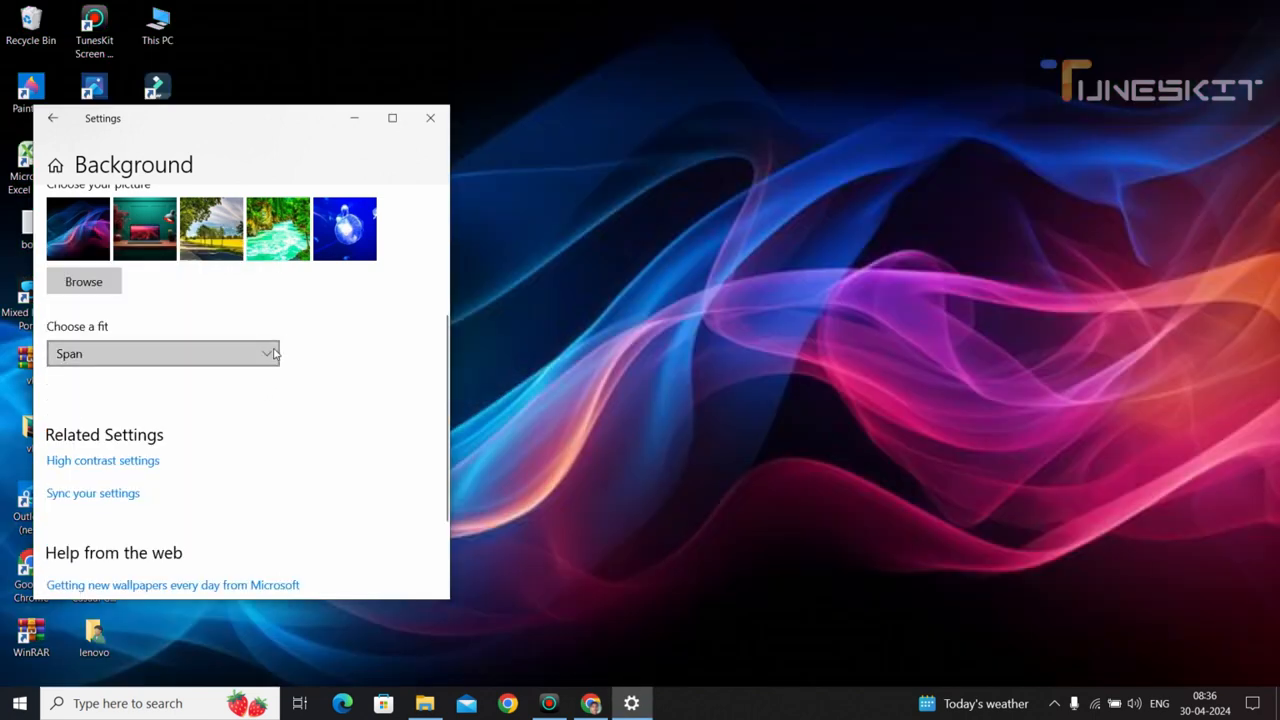
{"action": "left_click", "coordinate": [212, 303]}
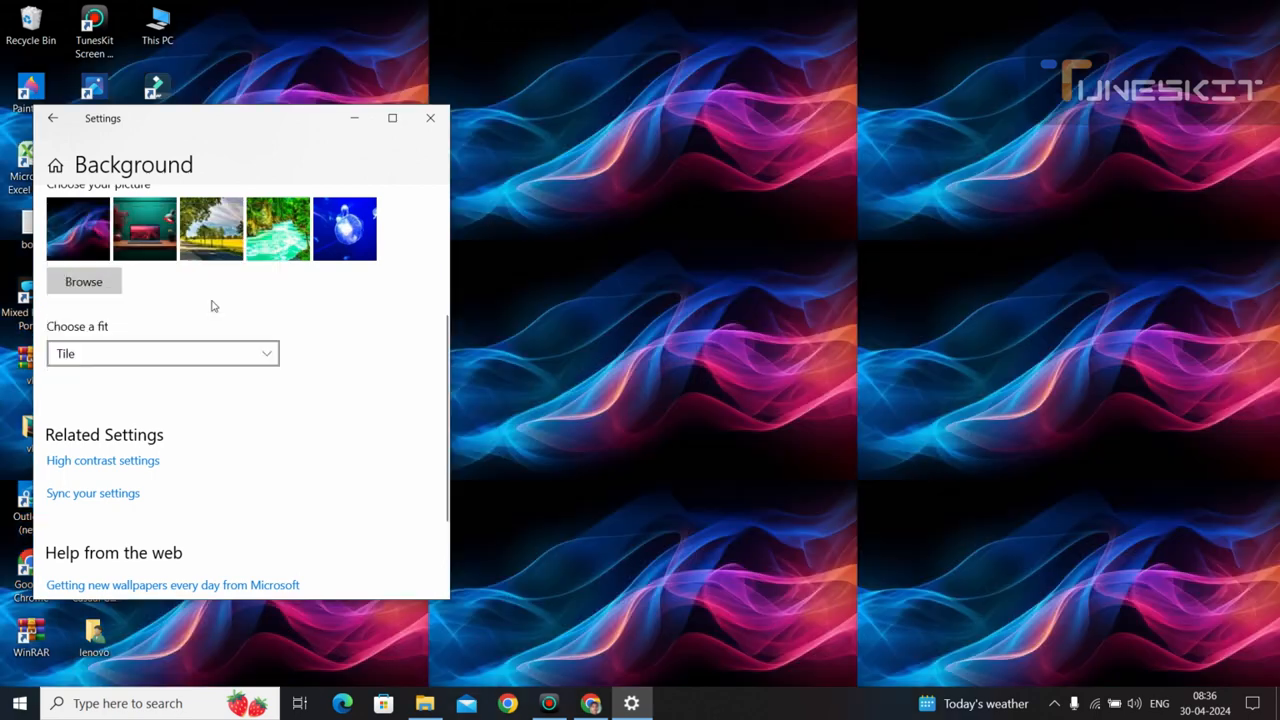
{"action": "left_click", "coordinate": [430, 118]}
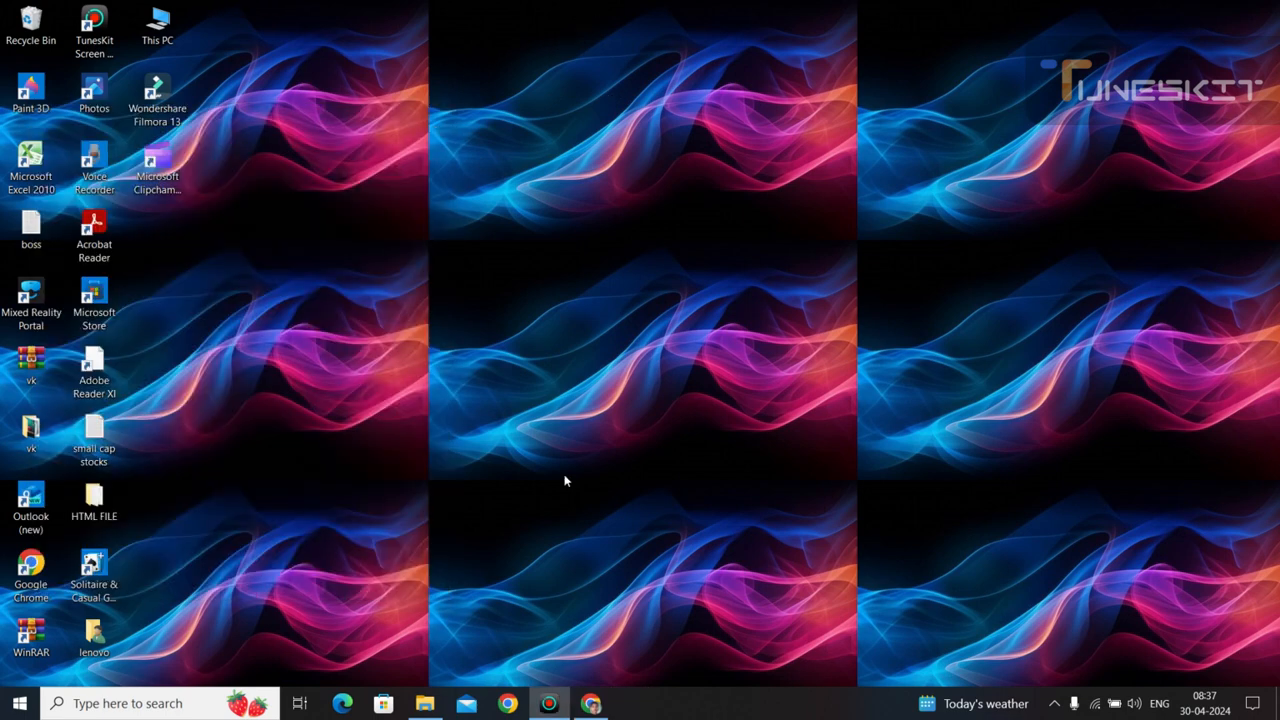
{"action": "left_click_drag", "start_coordinate": [321, 232], "coordinate": [1010, 558]}
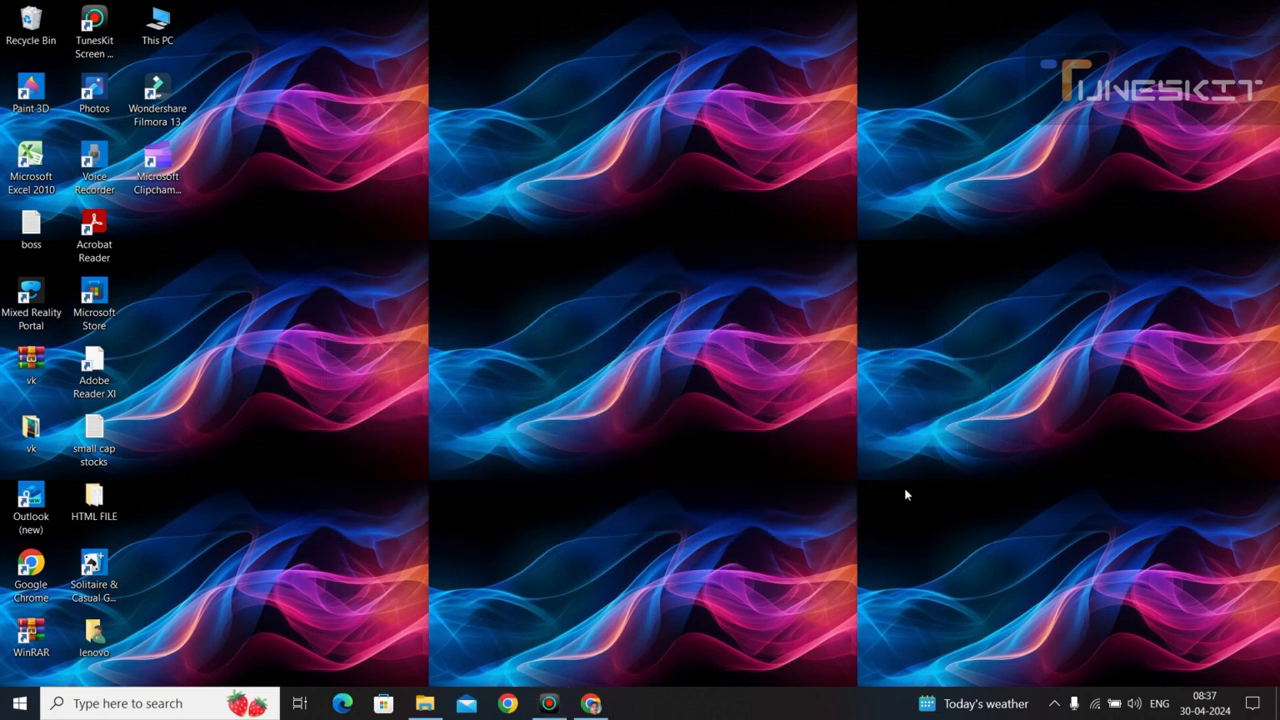